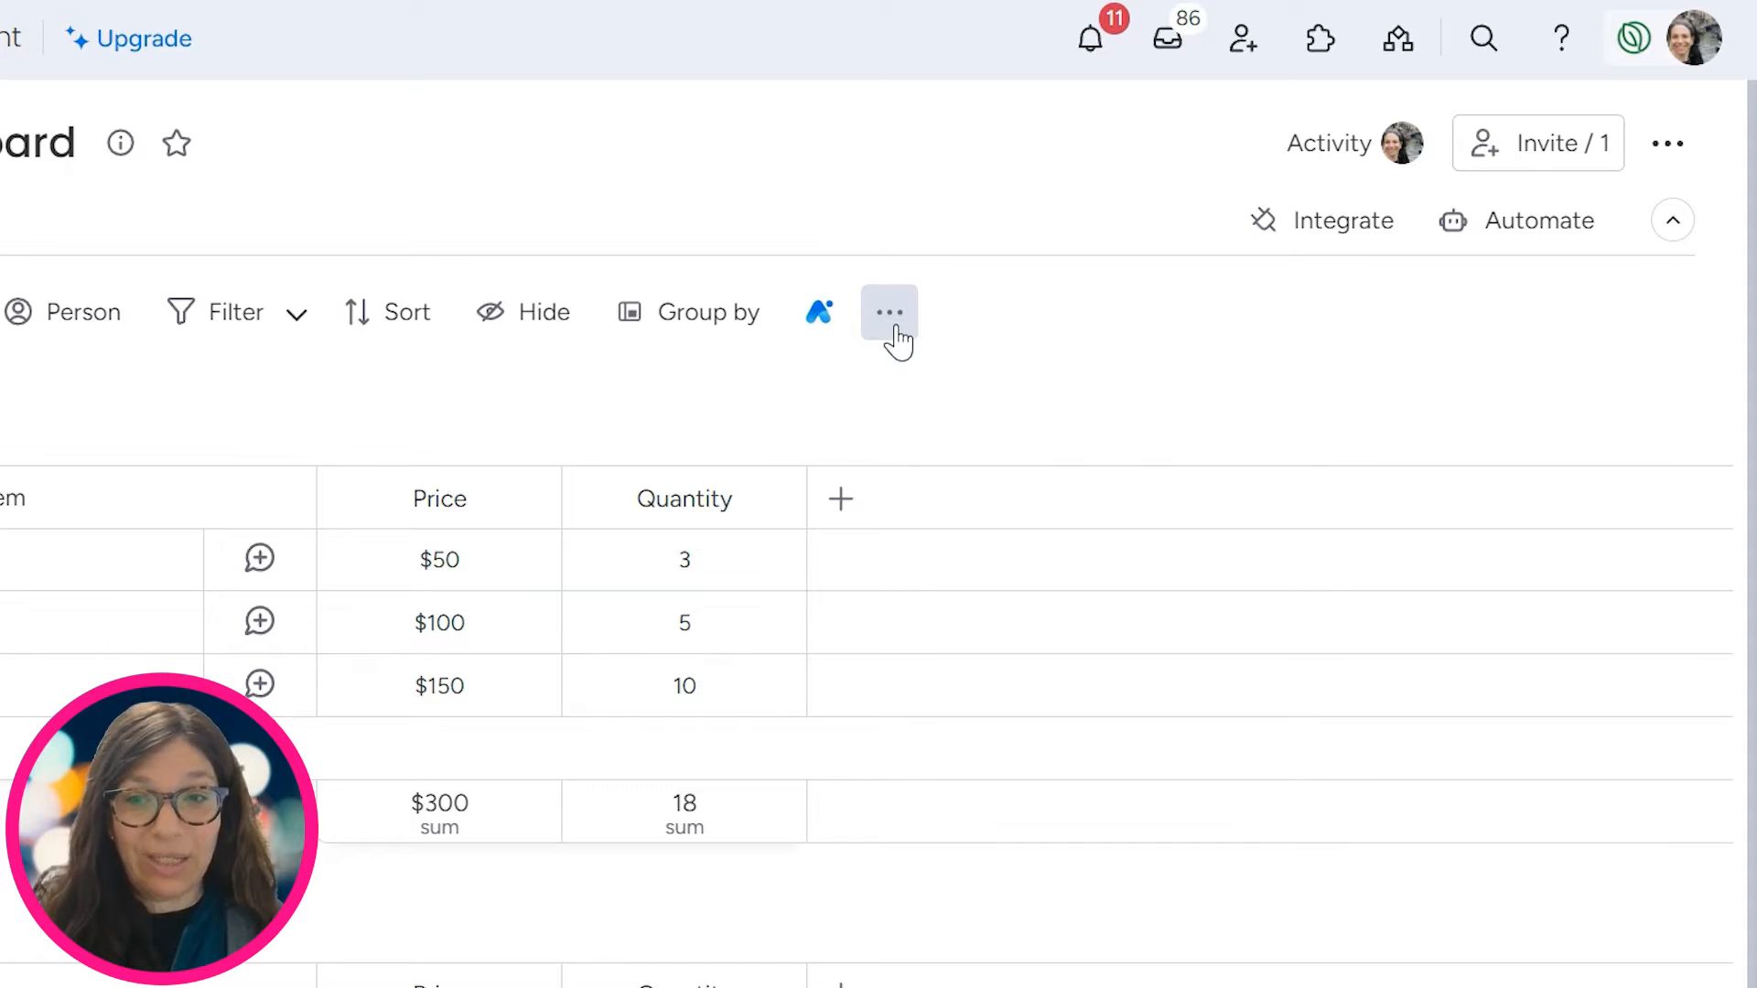
- Create a conditional coloring rule that colors the cell dark green when Price is not empty
{"action": "left_click", "coordinate": [900, 325]}
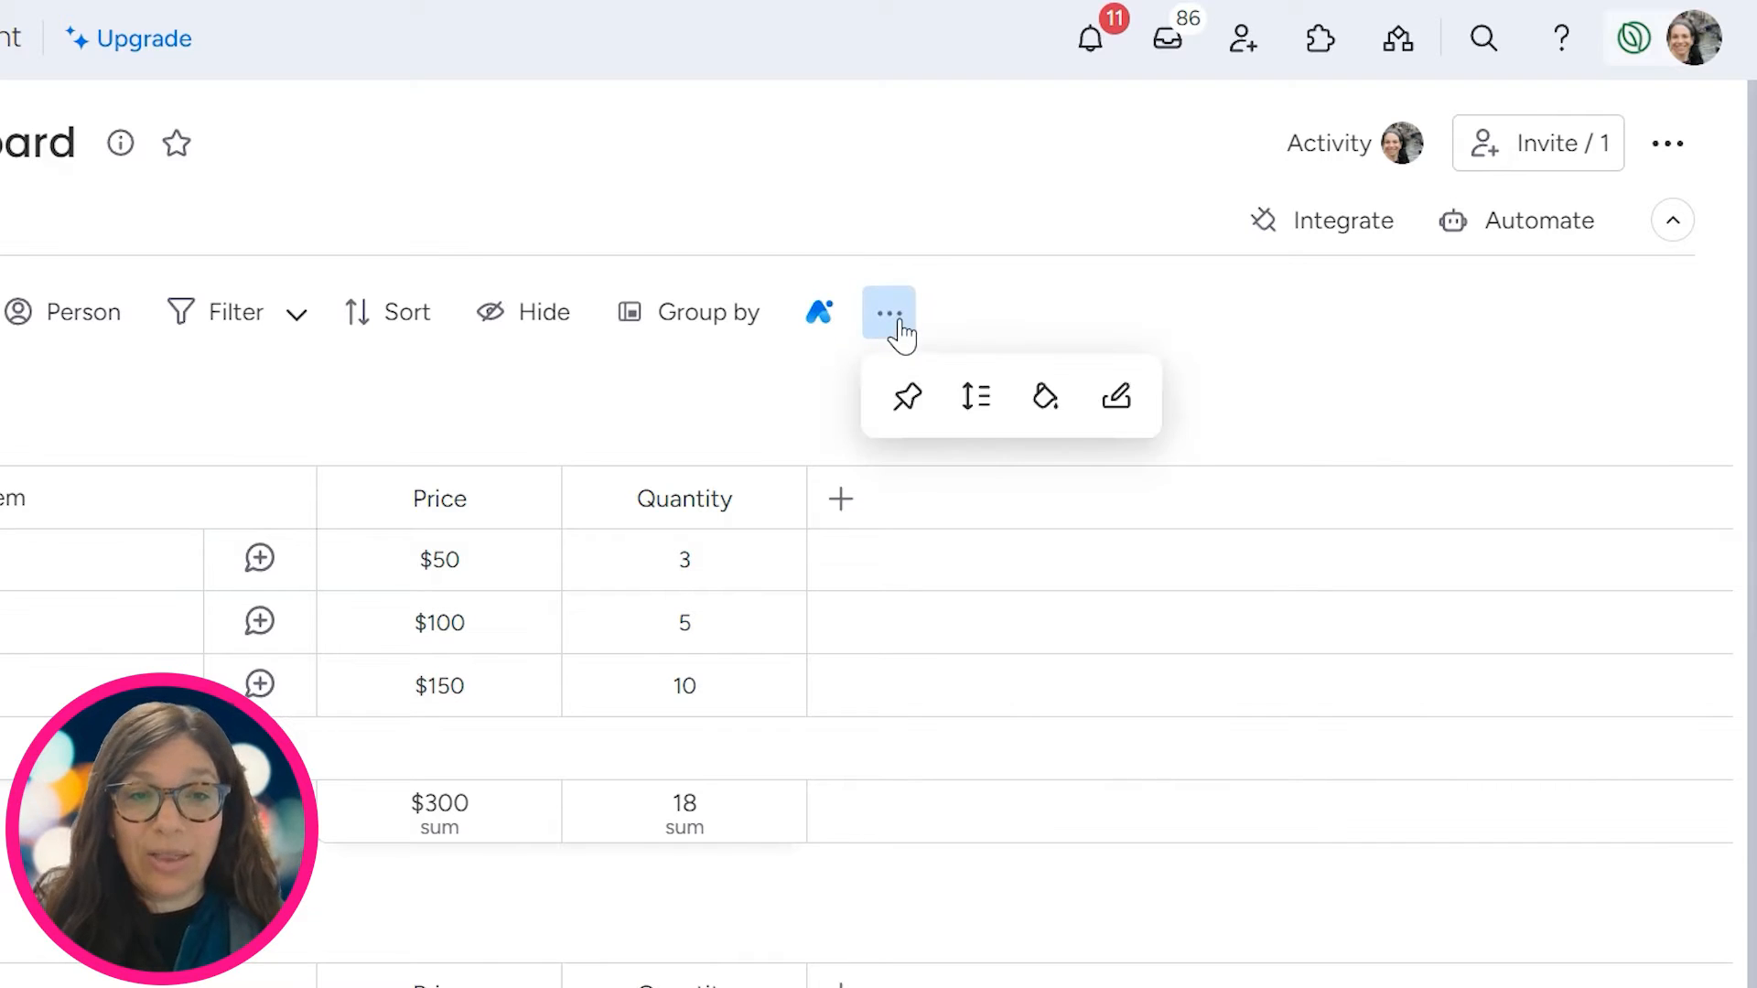
{"action": "left_click", "coordinate": [1043, 421]}
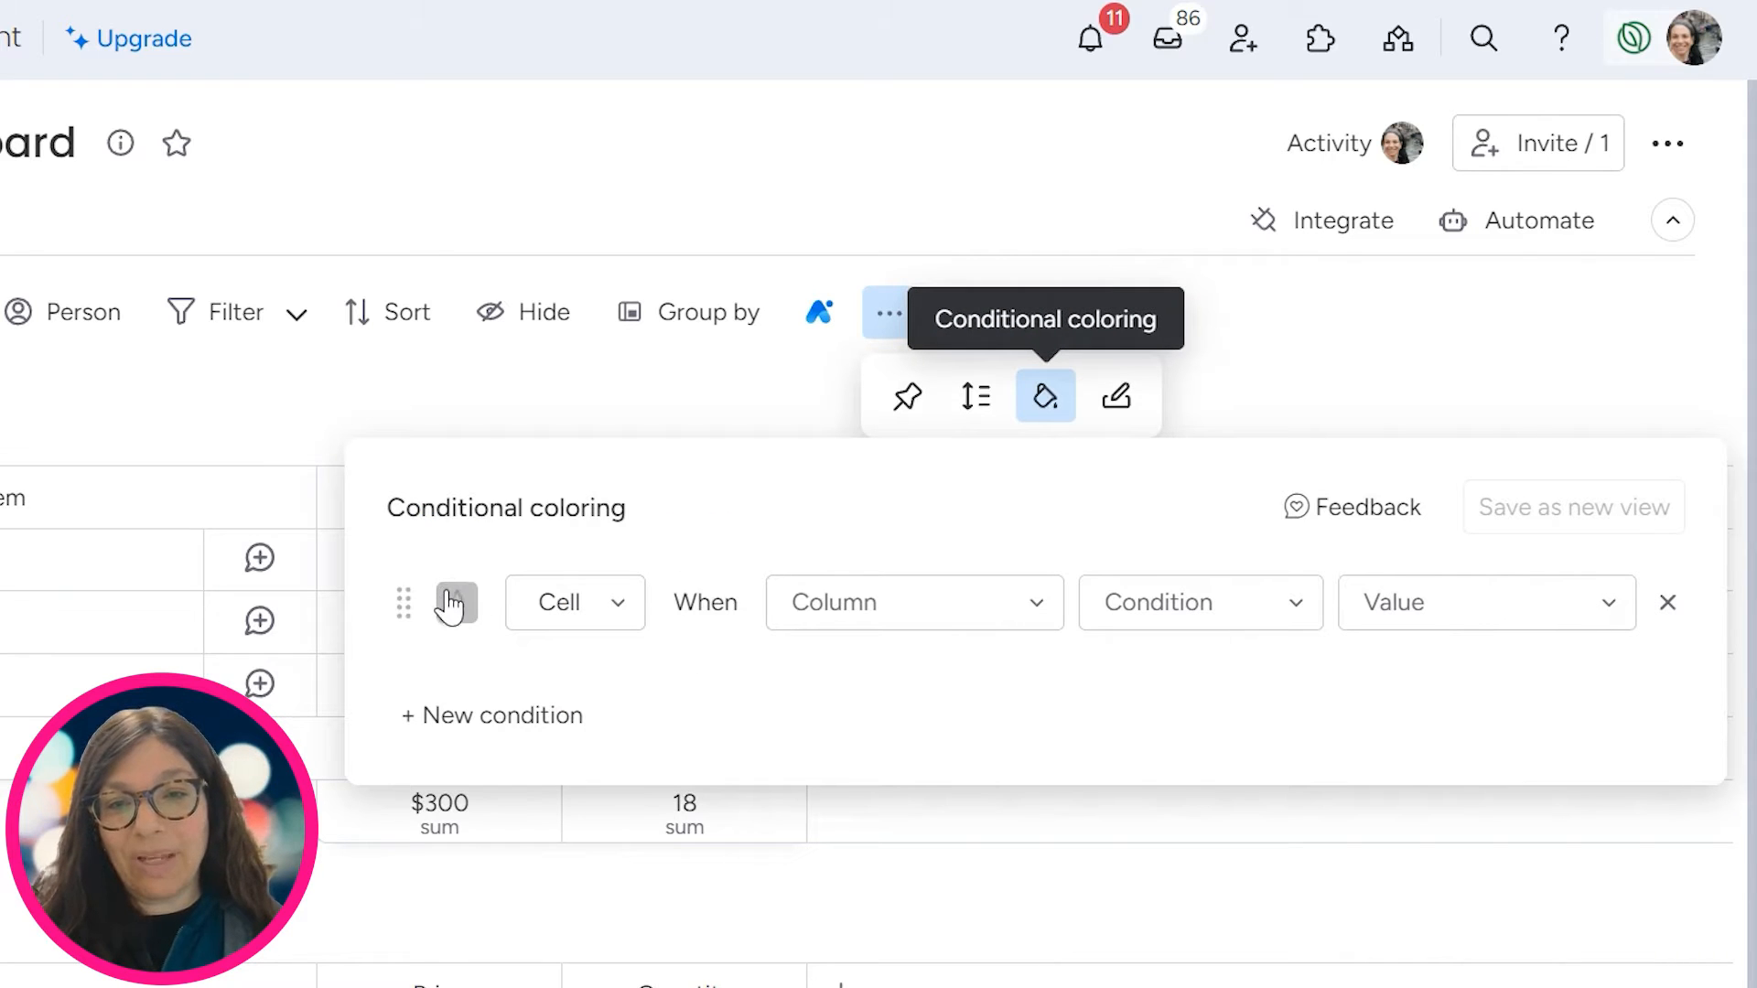
{"action": "left_click", "coordinate": [457, 603]}
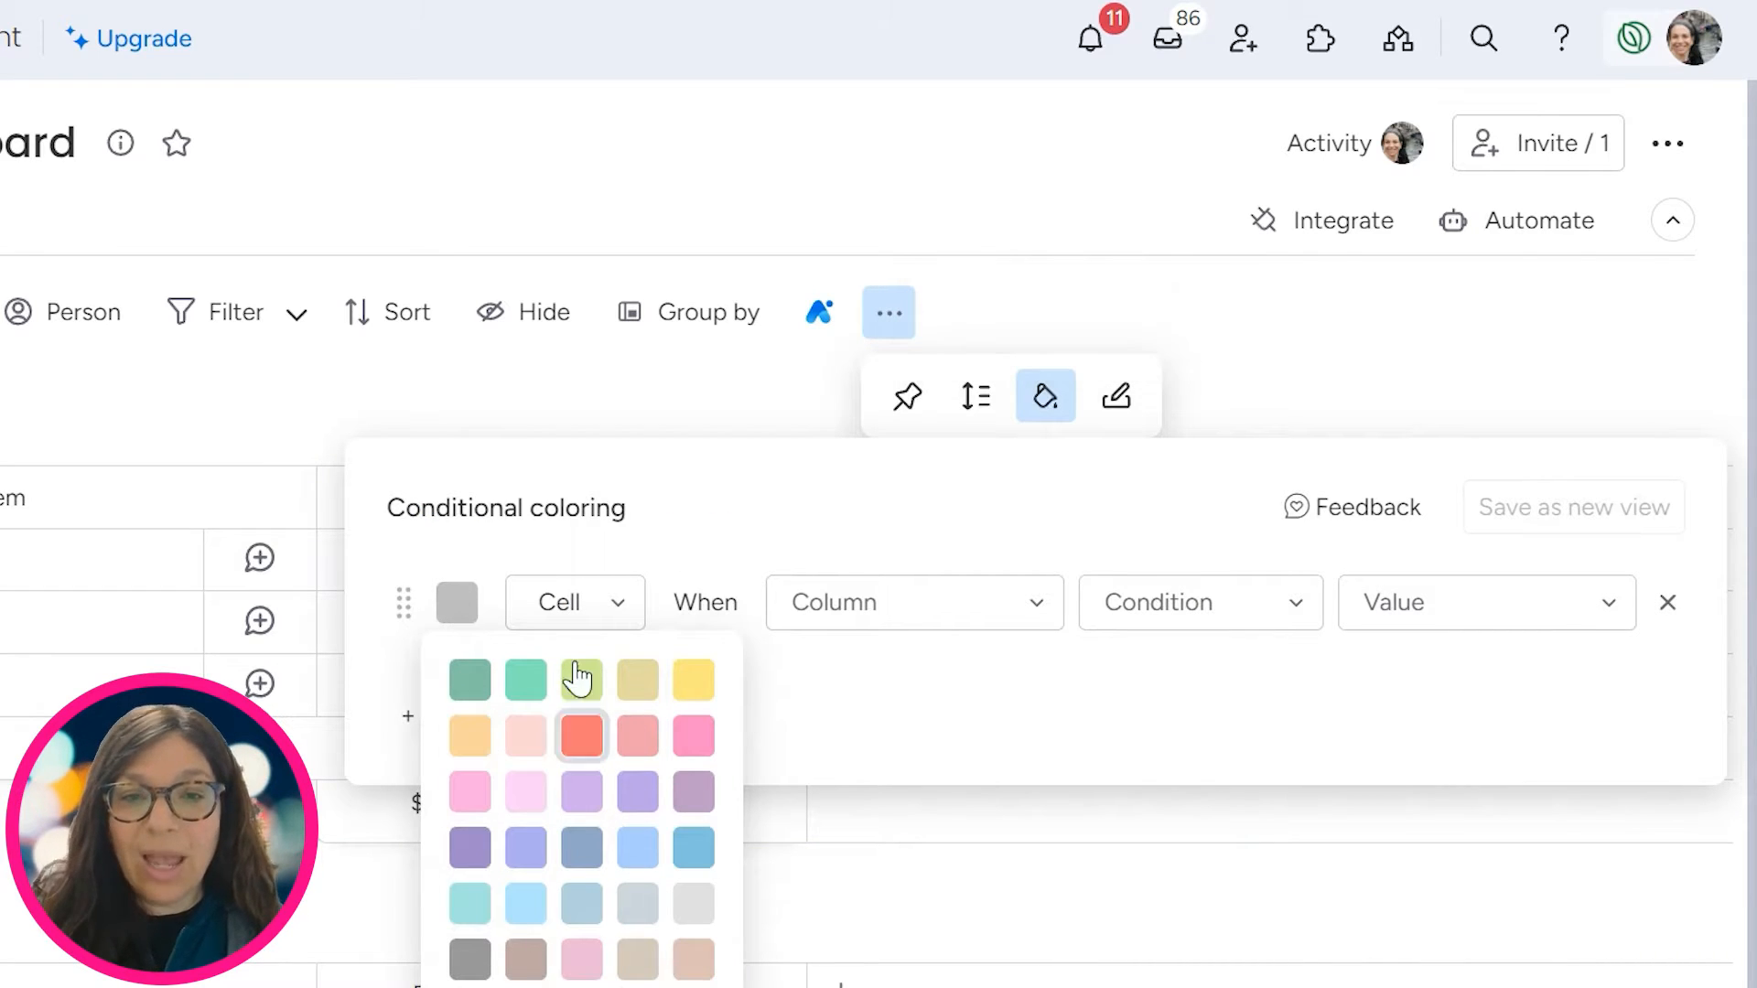
{"action": "left_click", "coordinate": [468, 682]}
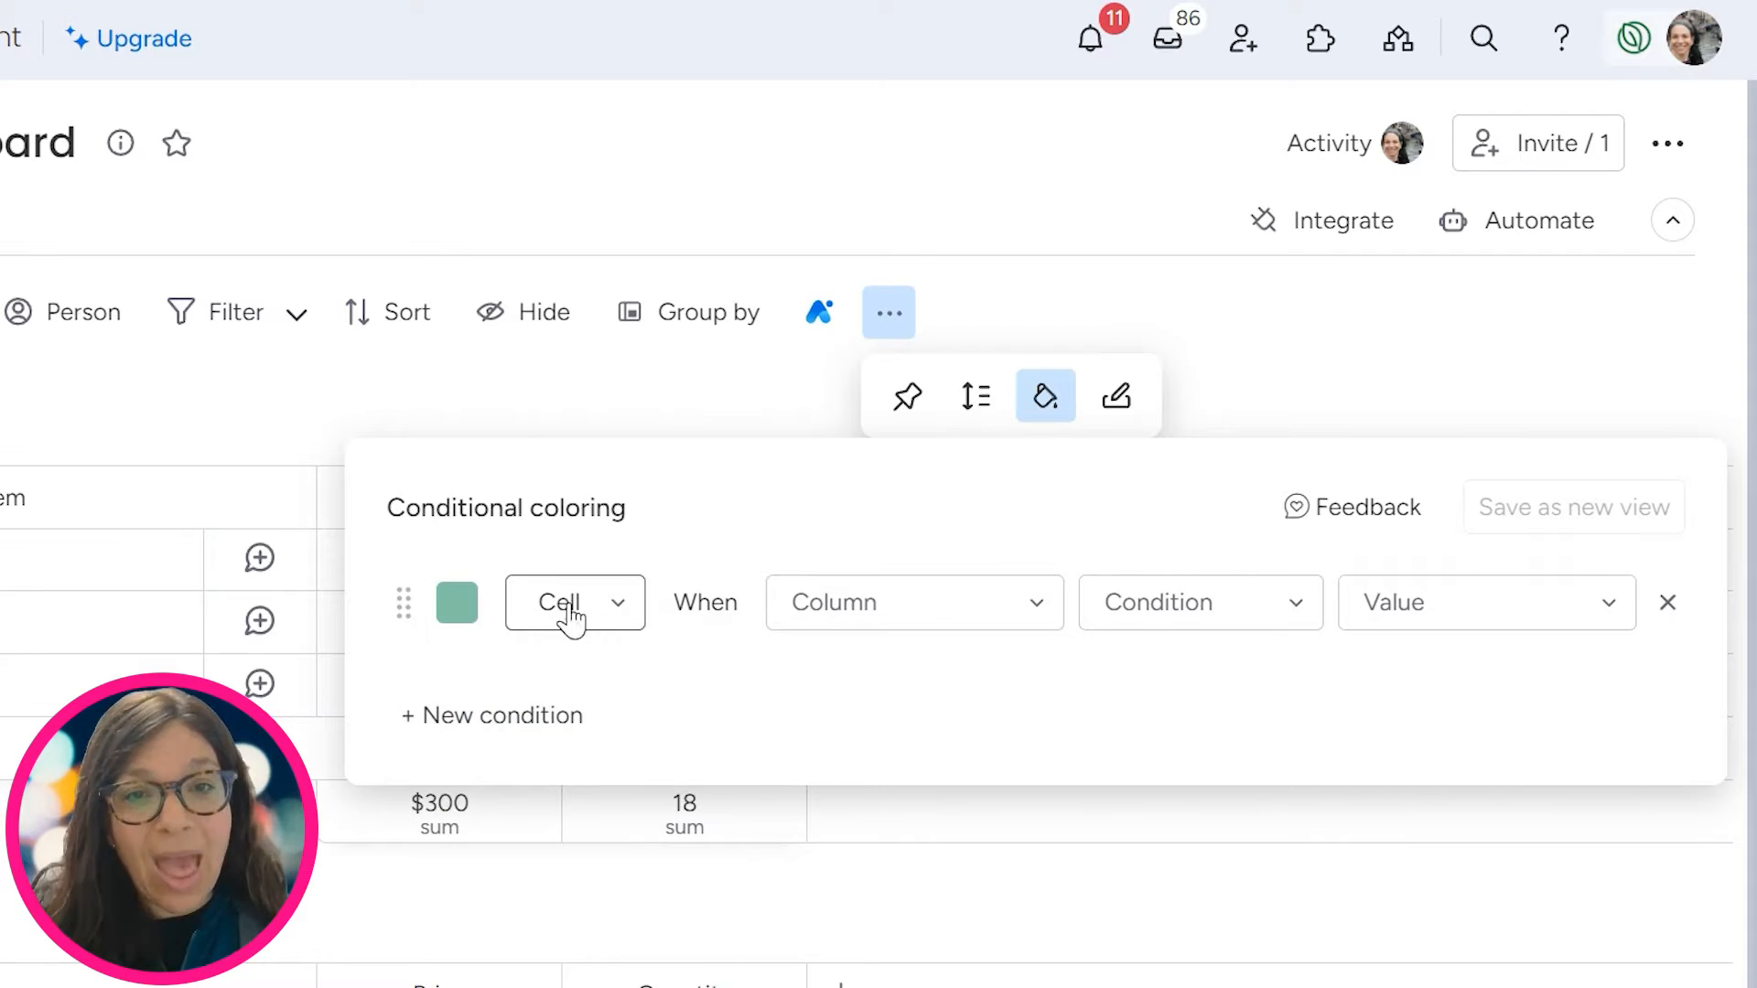
{"action": "left_click", "coordinate": [608, 604]}
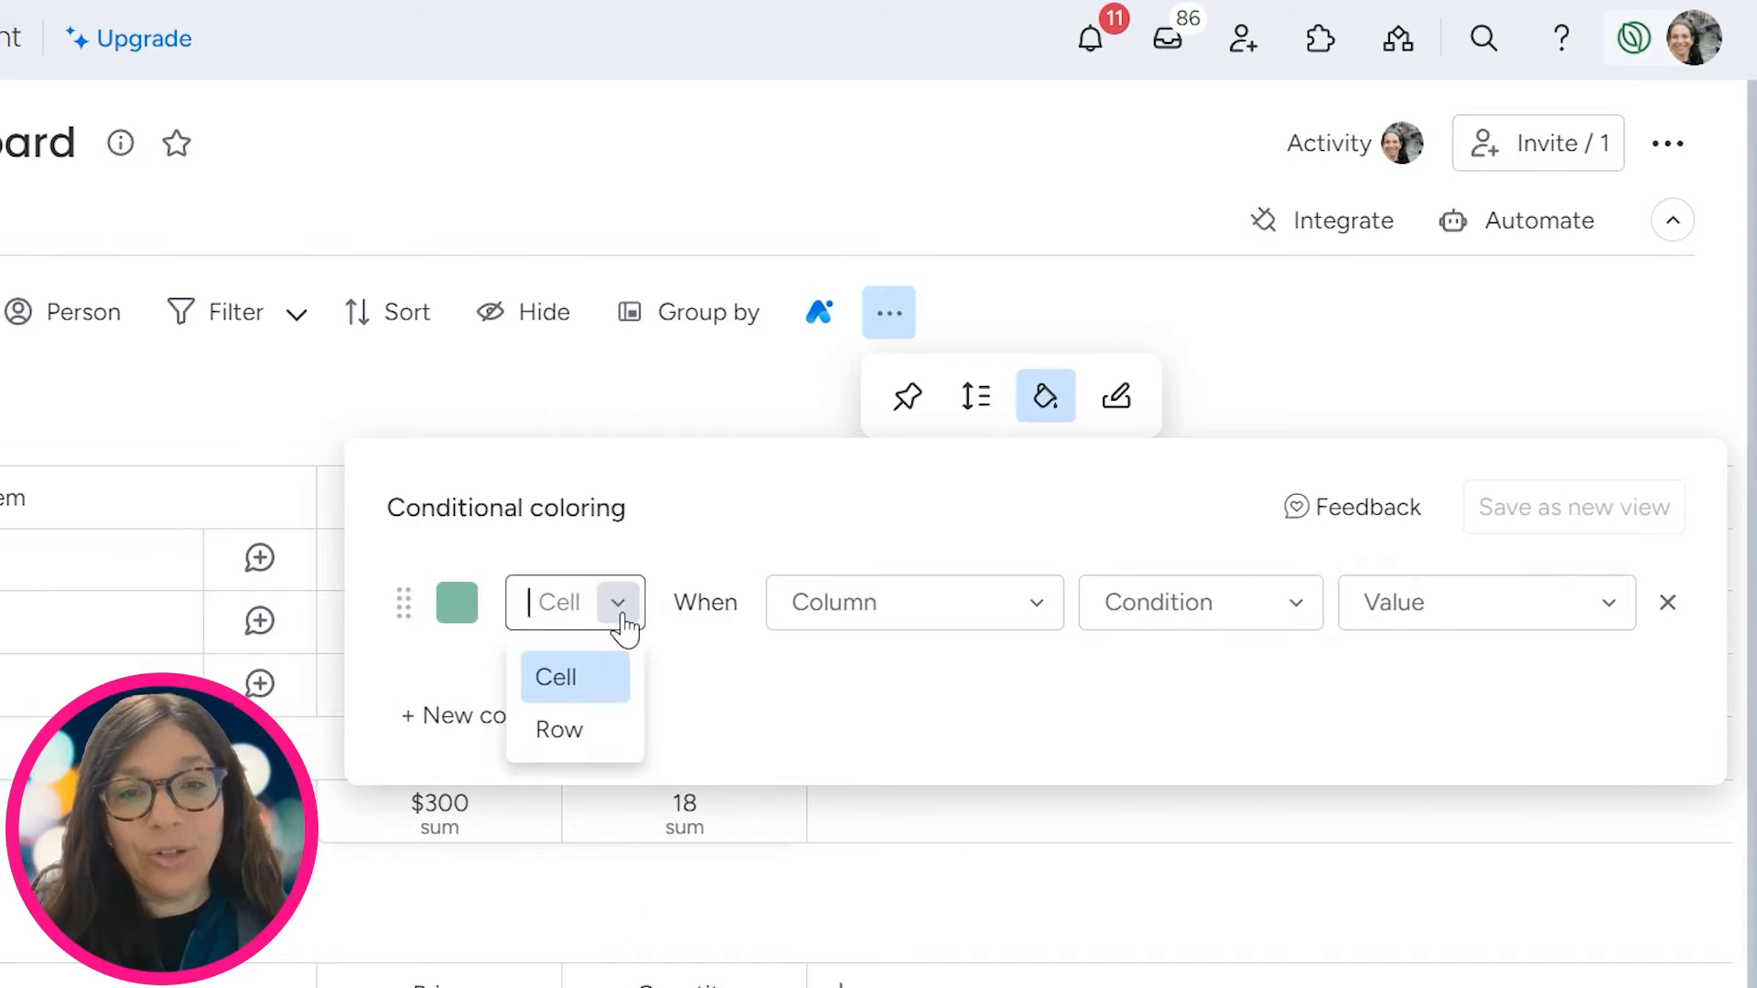
{"action": "left_click", "coordinate": [898, 621]}
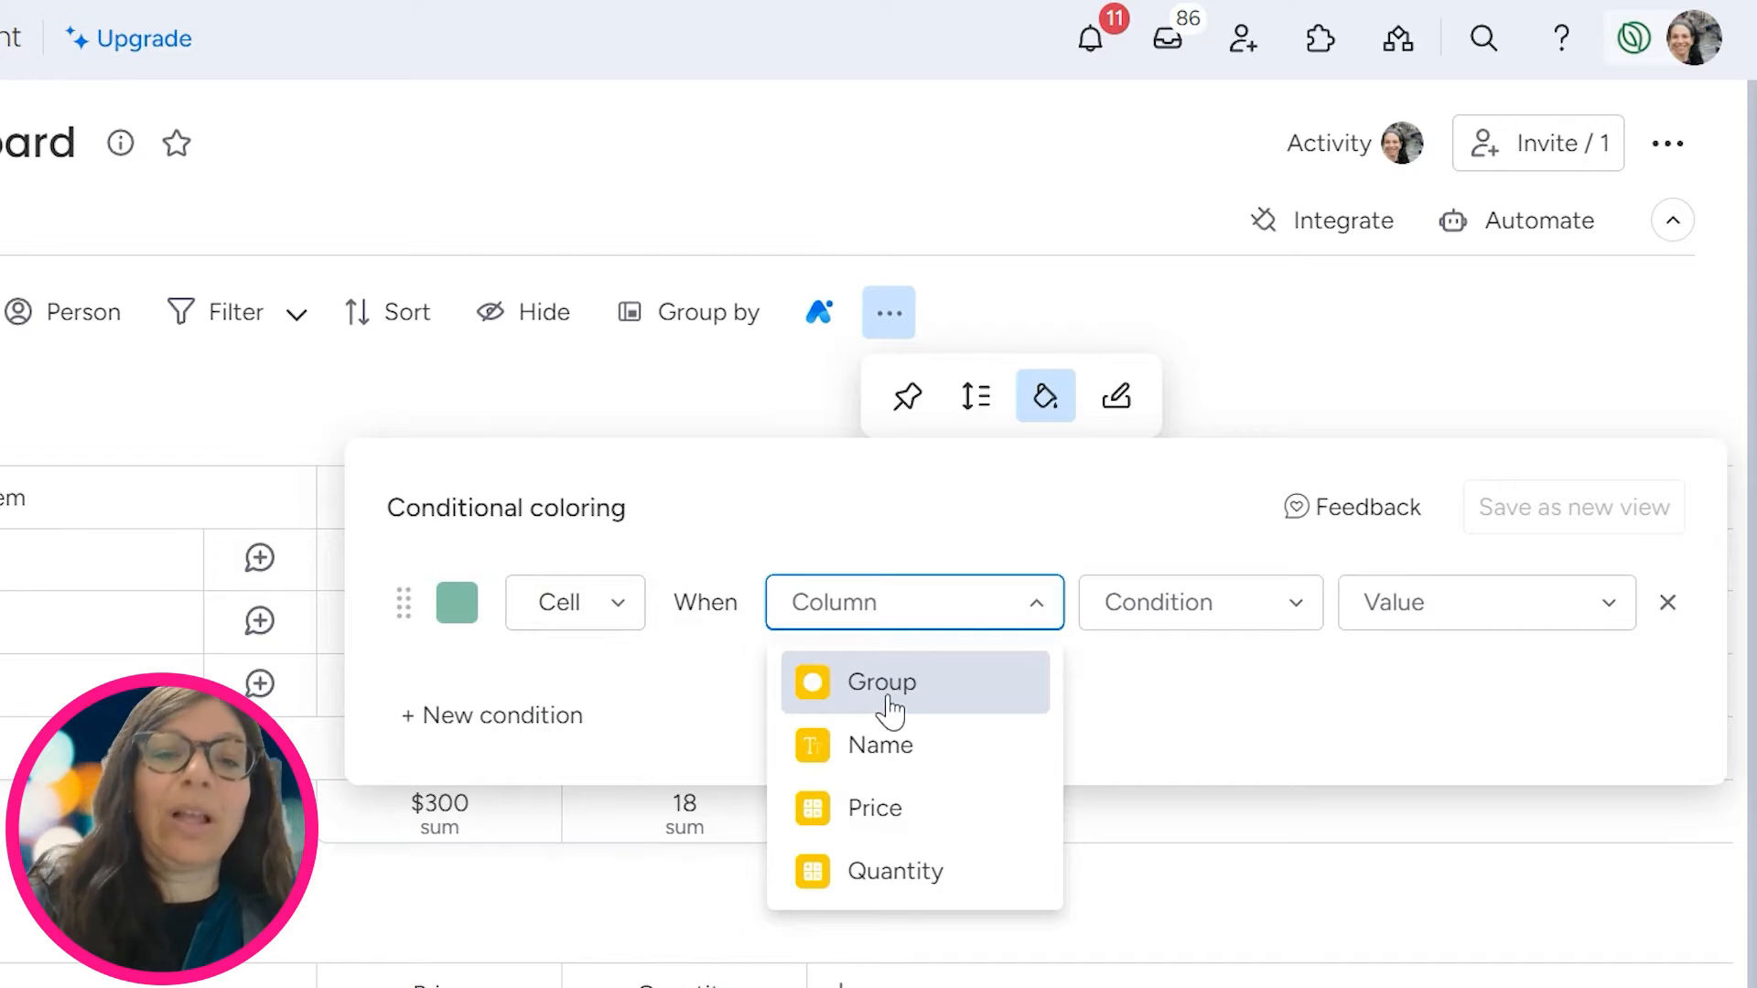
{"action": "left_click", "coordinate": [882, 812]}
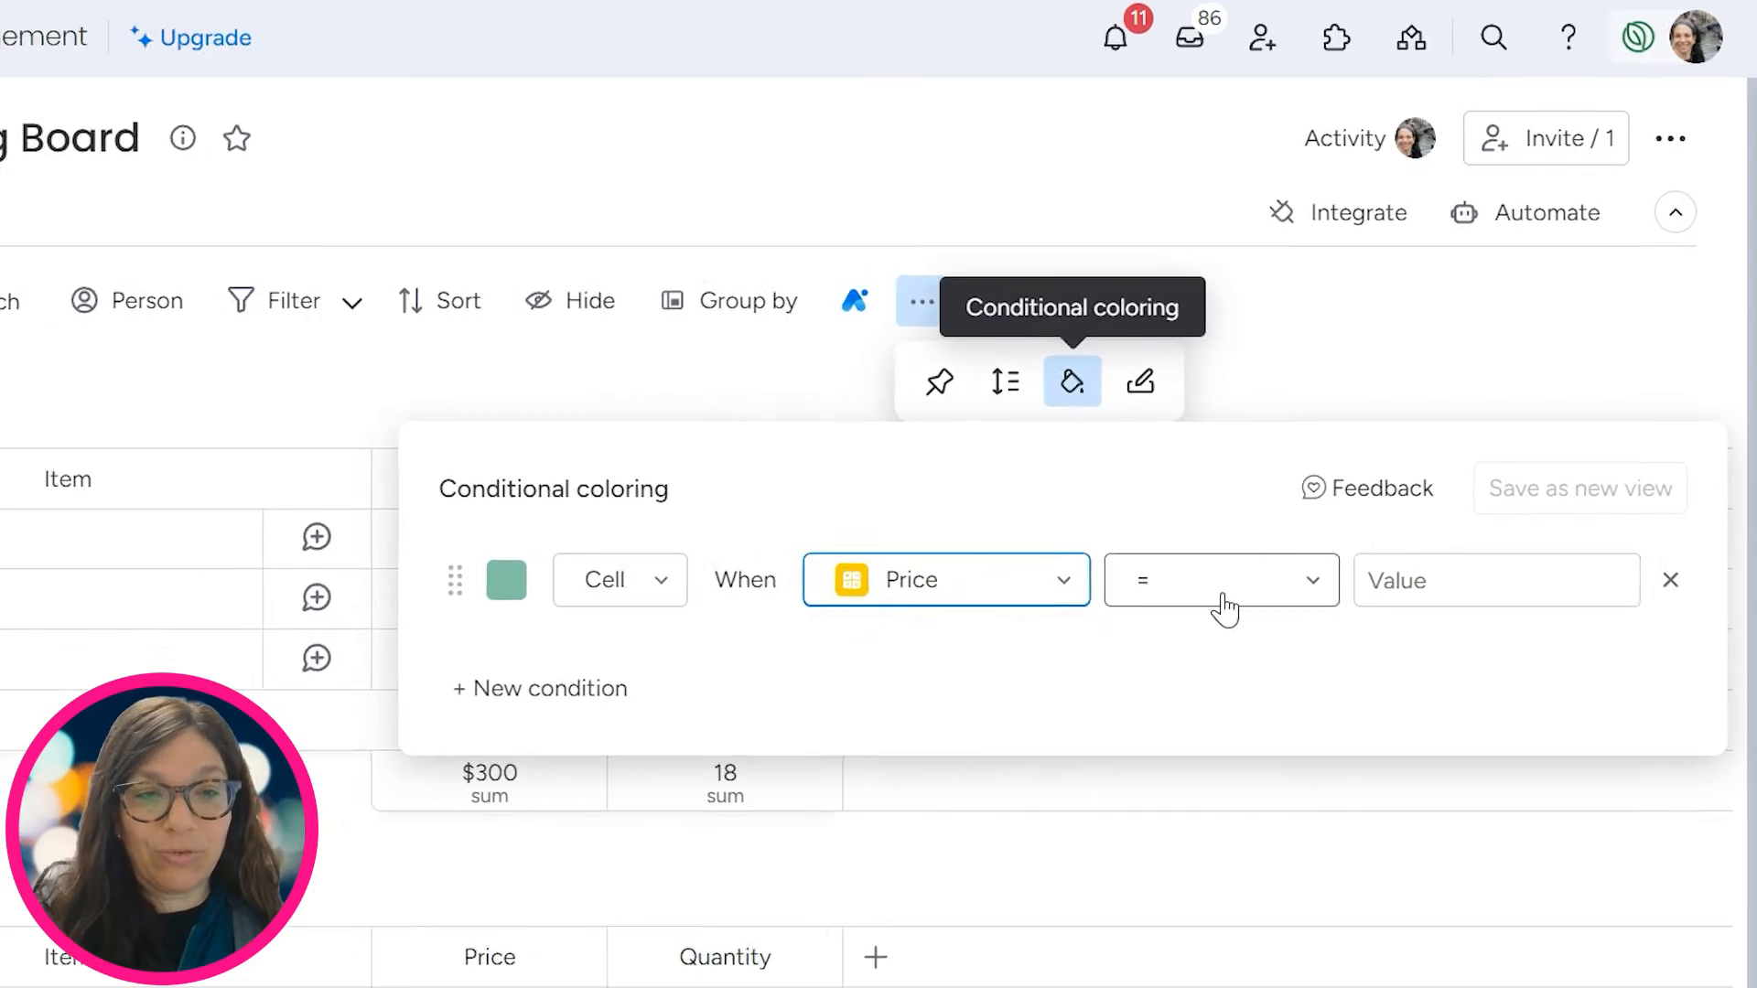
{"action": "left_click", "coordinate": [1208, 609]}
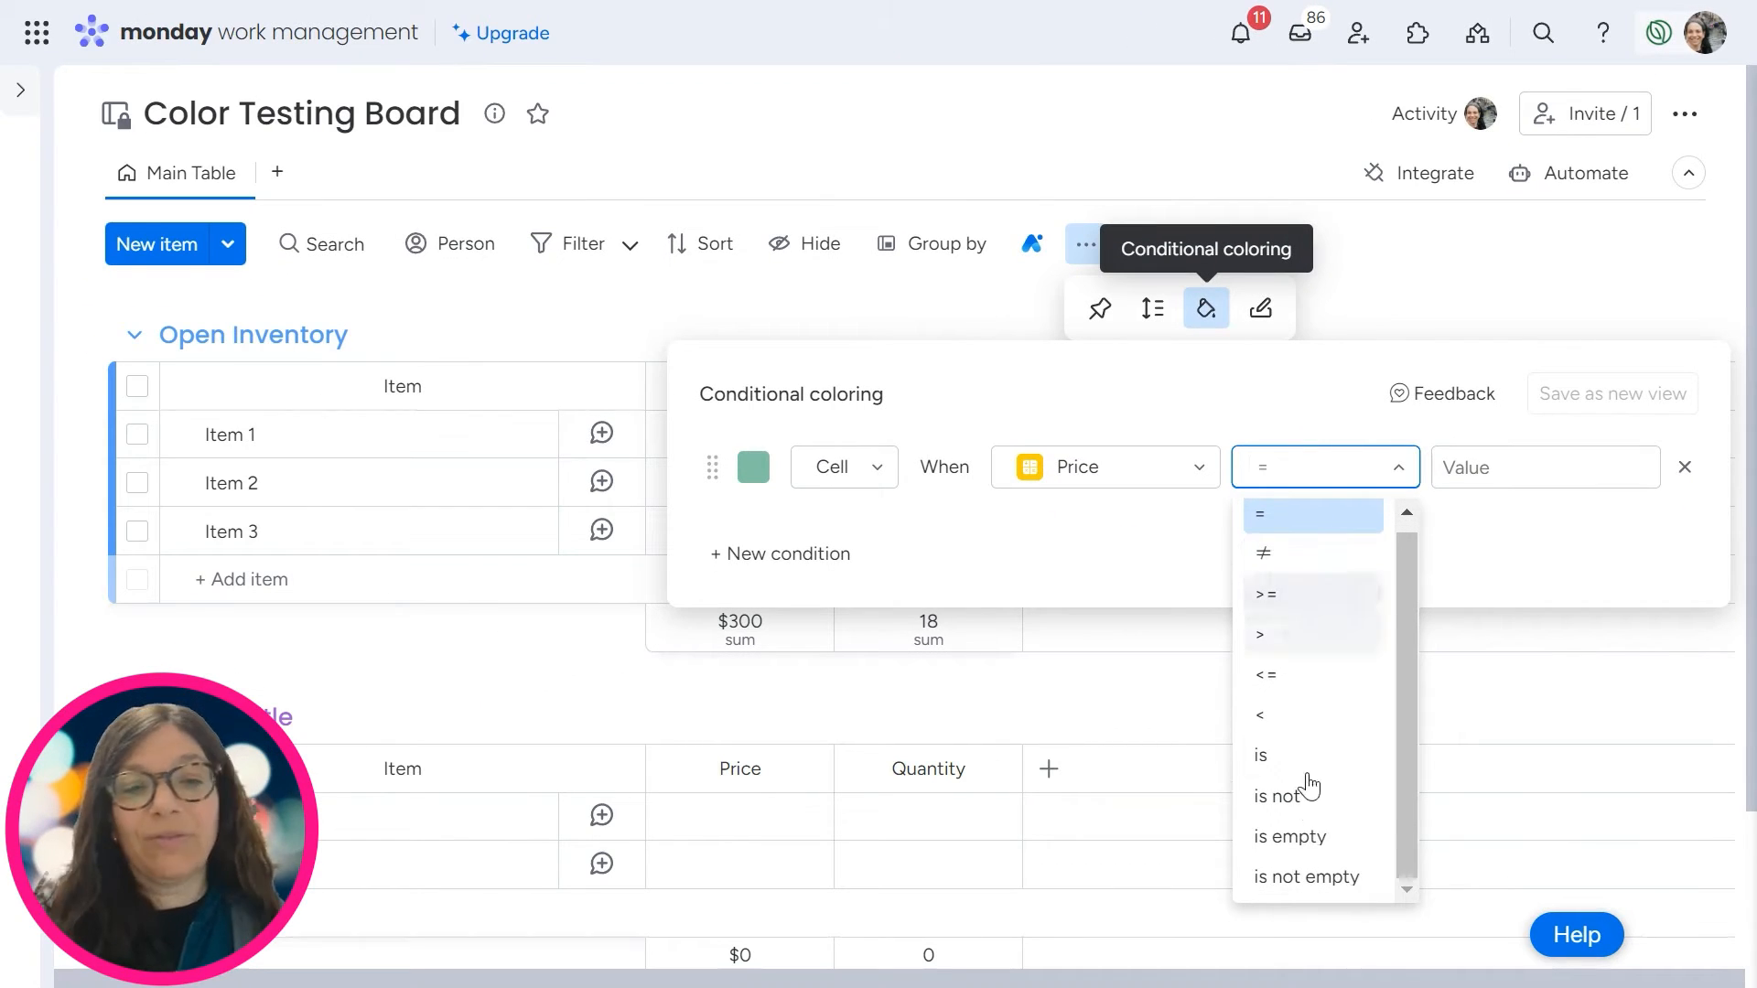
{"action": "left_click", "coordinate": [1305, 880]}
{"action": "left_click", "coordinate": [1420, 286]}
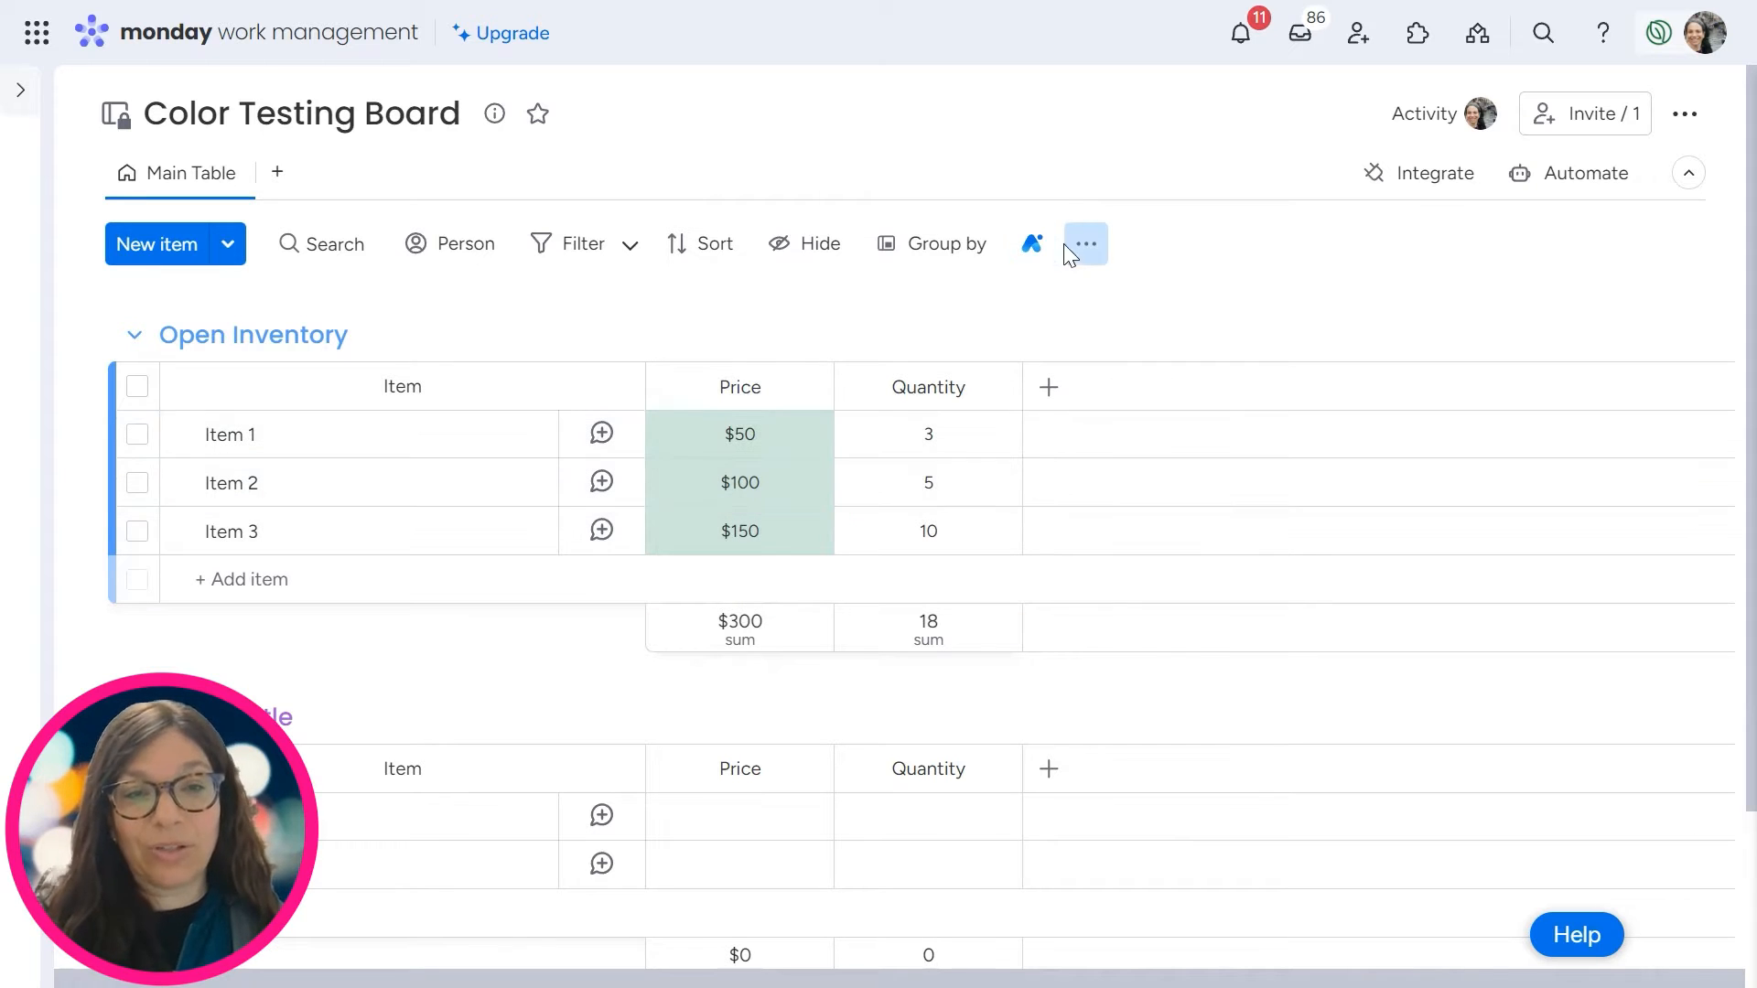
- Add a second conditional coloring rule that colors the cell light green when Quantity is > 2
{"action": "left_click", "coordinate": [1084, 259]}
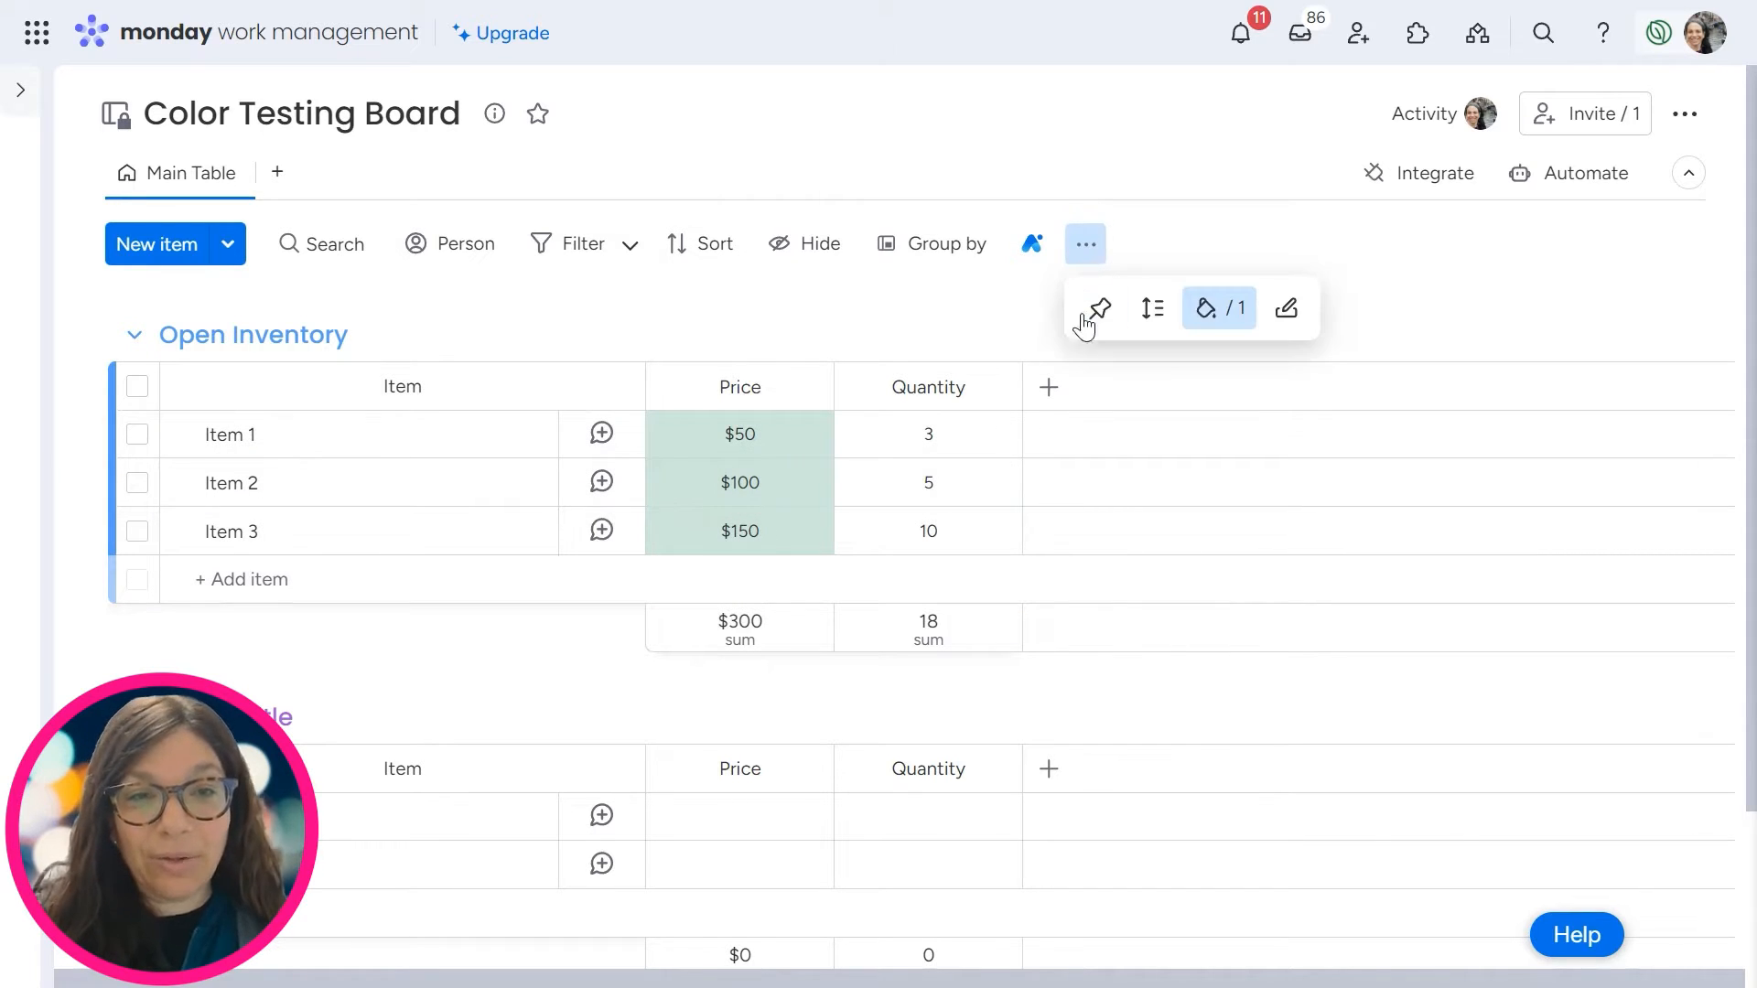
{"action": "left_click", "coordinate": [1200, 320]}
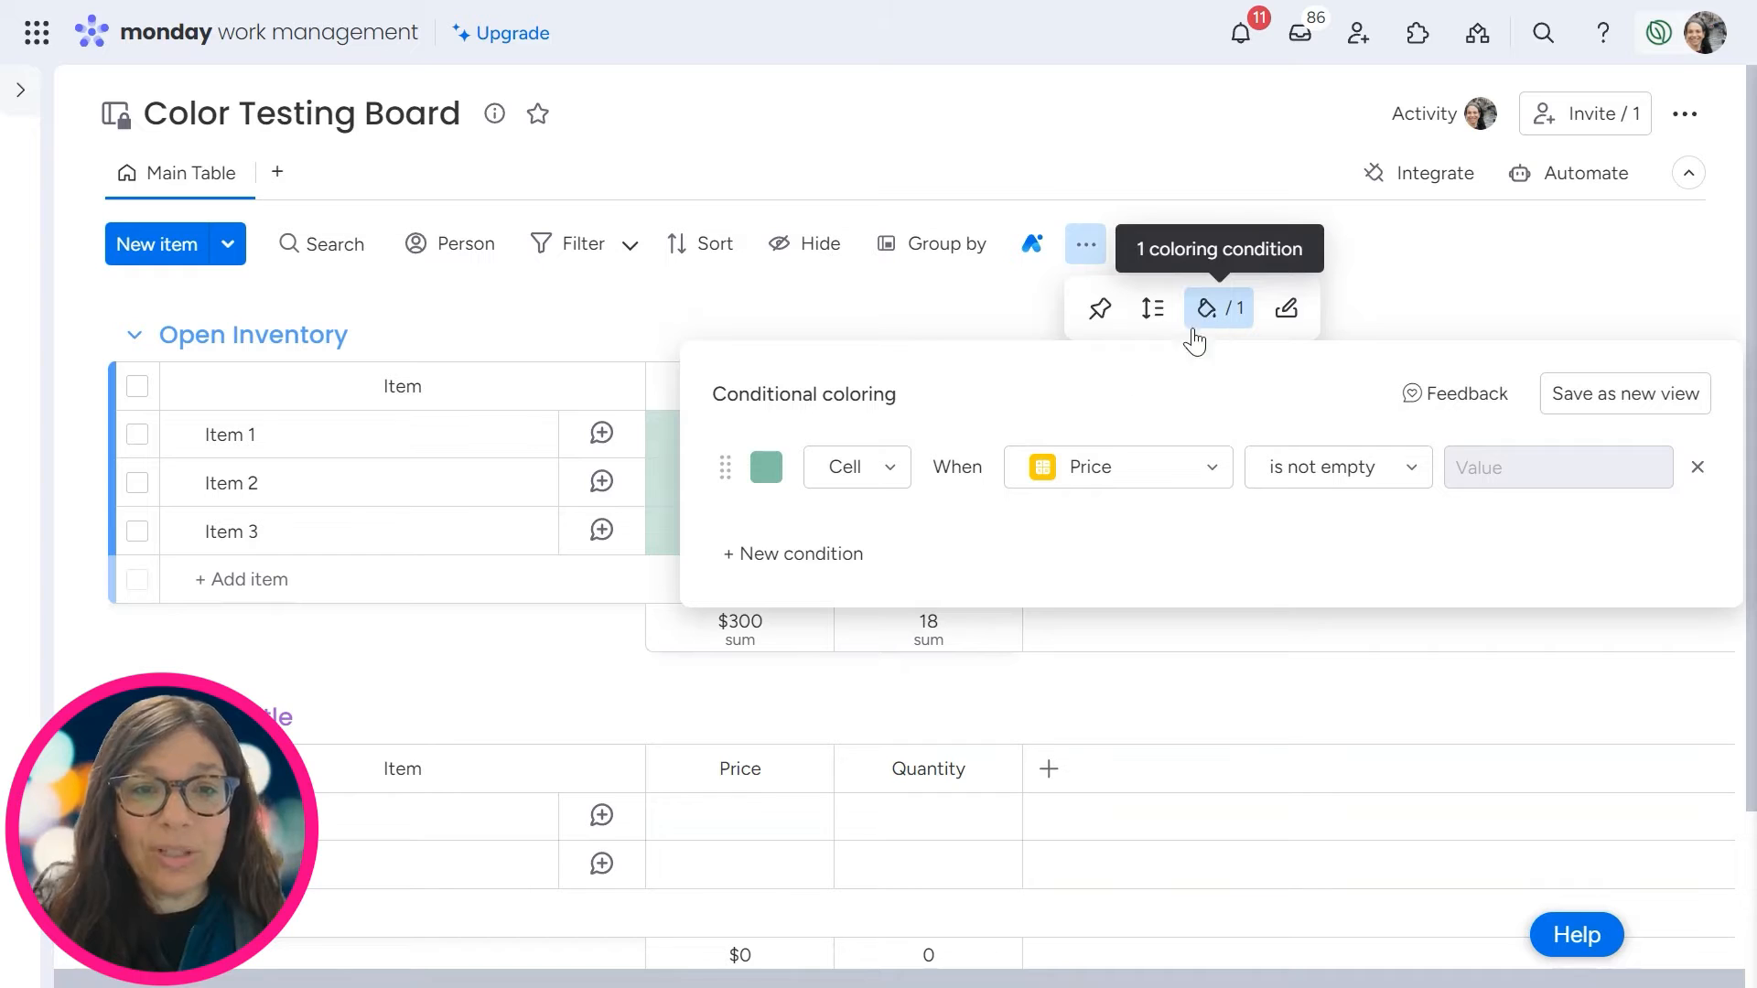
{"action": "left_click", "coordinate": [789, 555]}
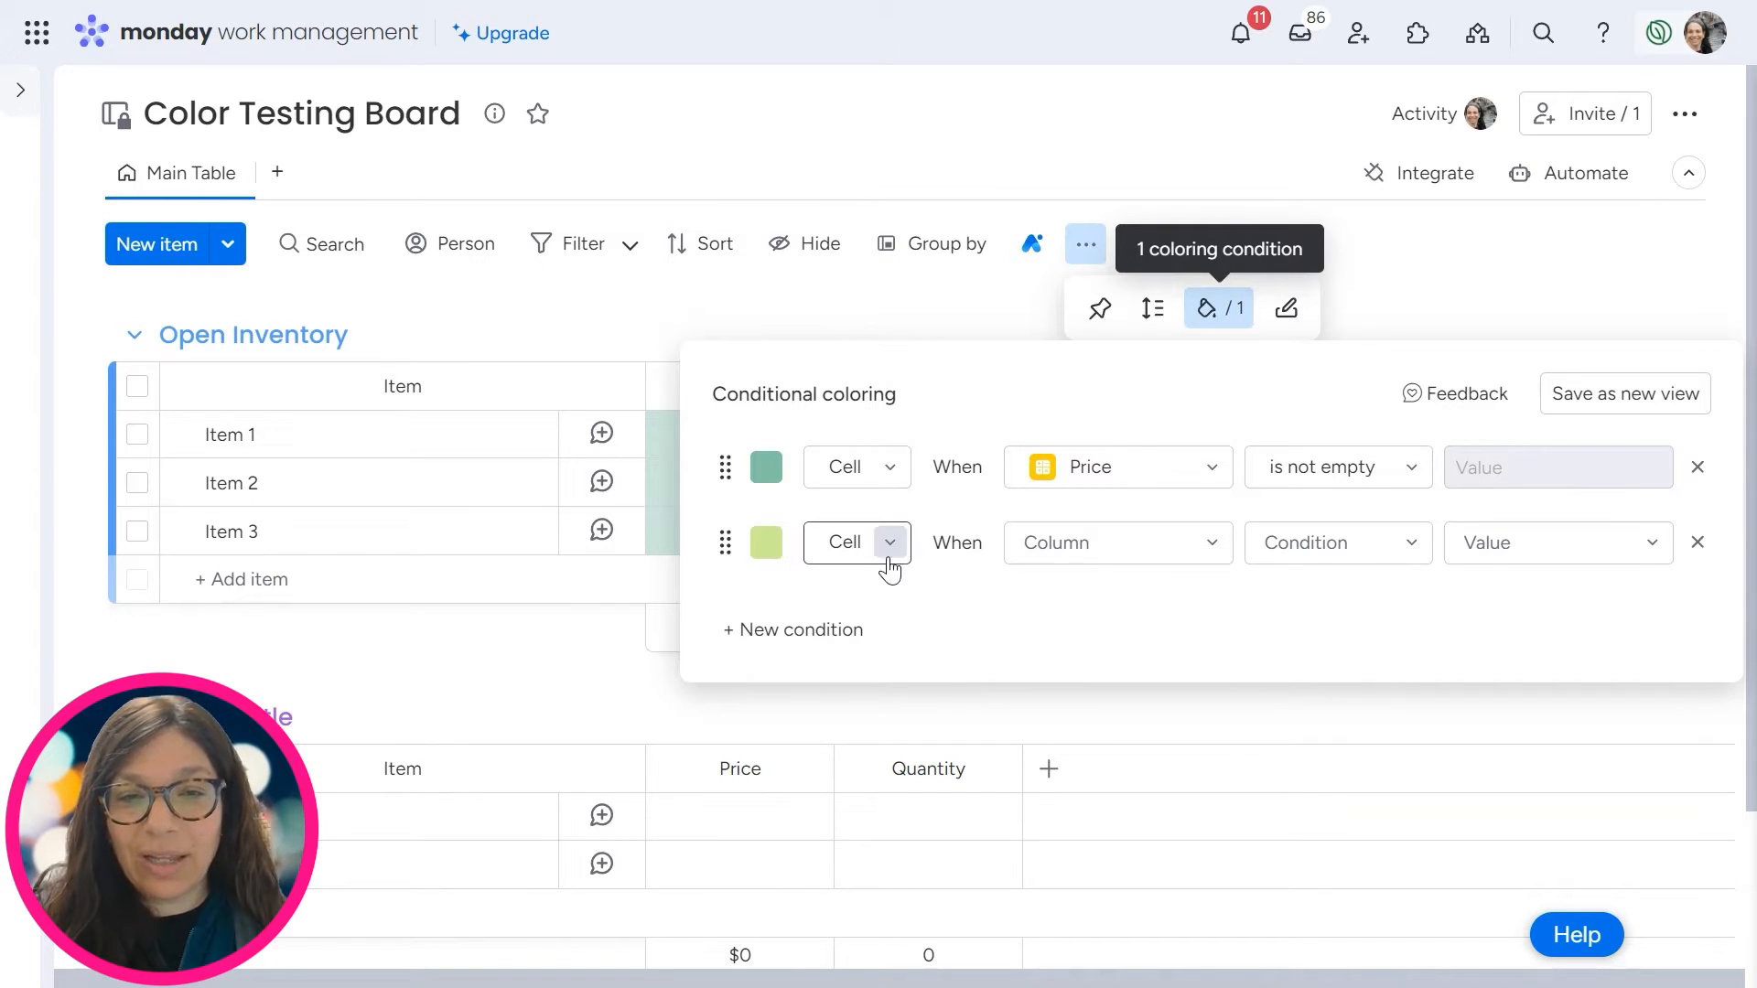
{"action": "left_click", "coordinate": [1052, 558]}
{"action": "left_click", "coordinate": [1087, 748]}
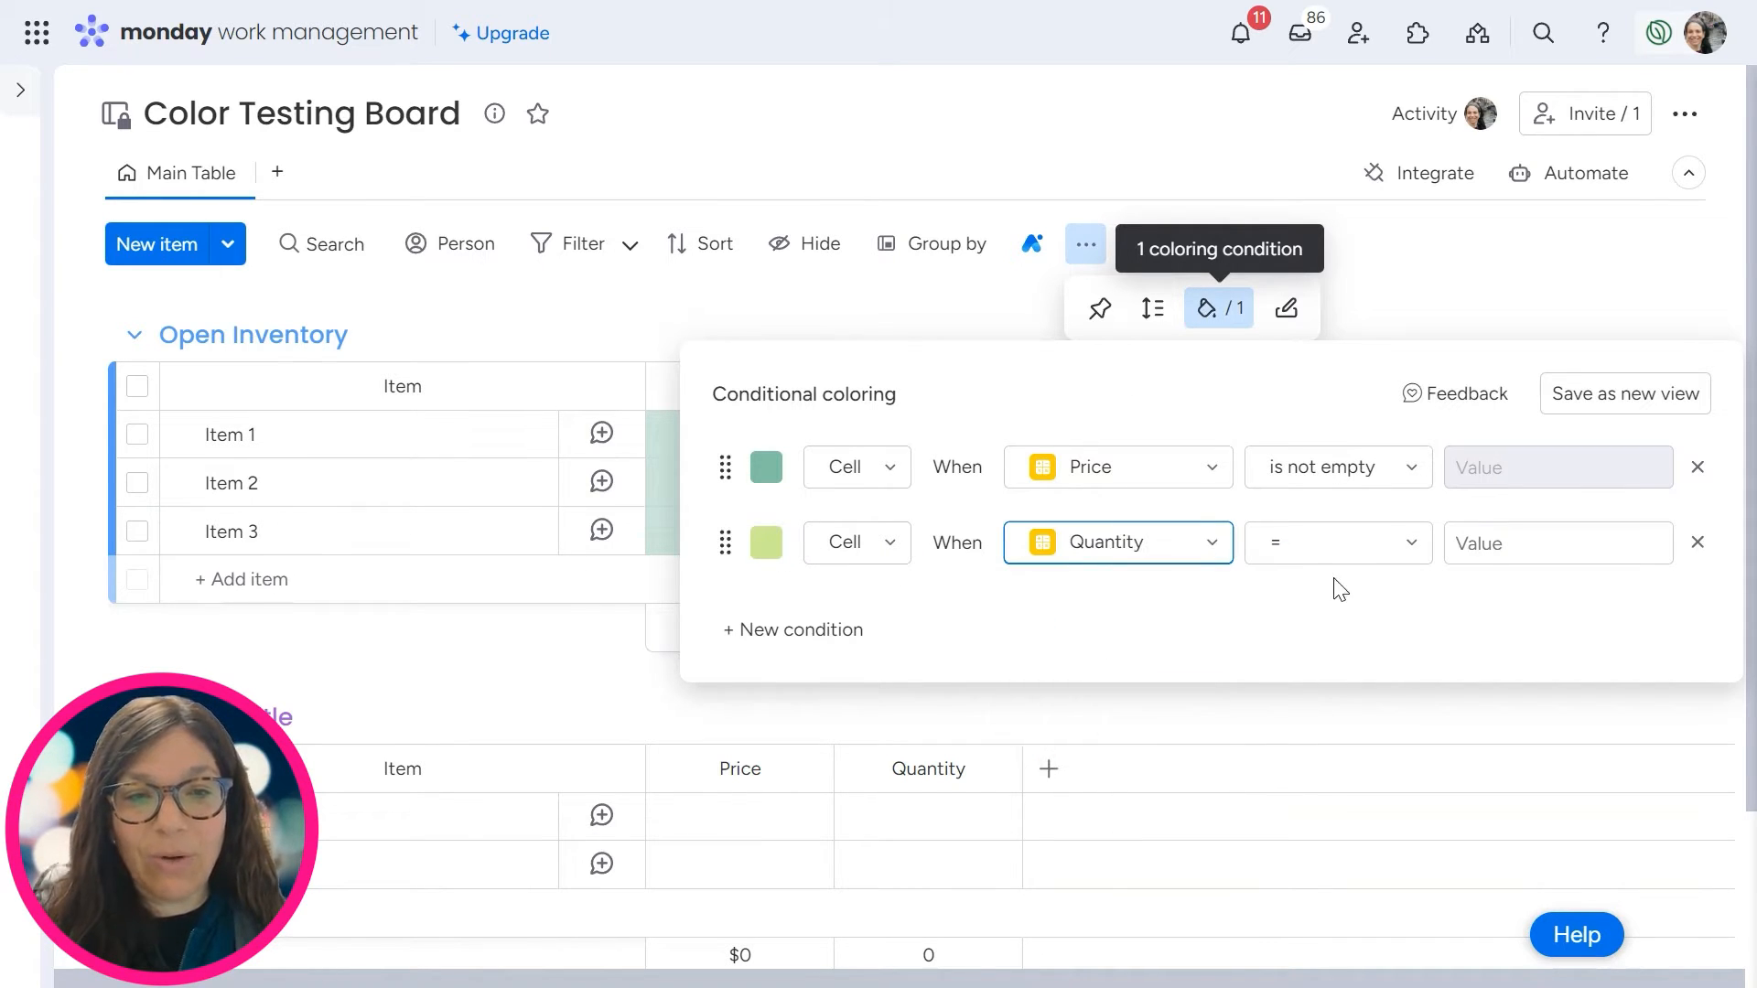
{"action": "left_click", "coordinate": [1364, 554]}
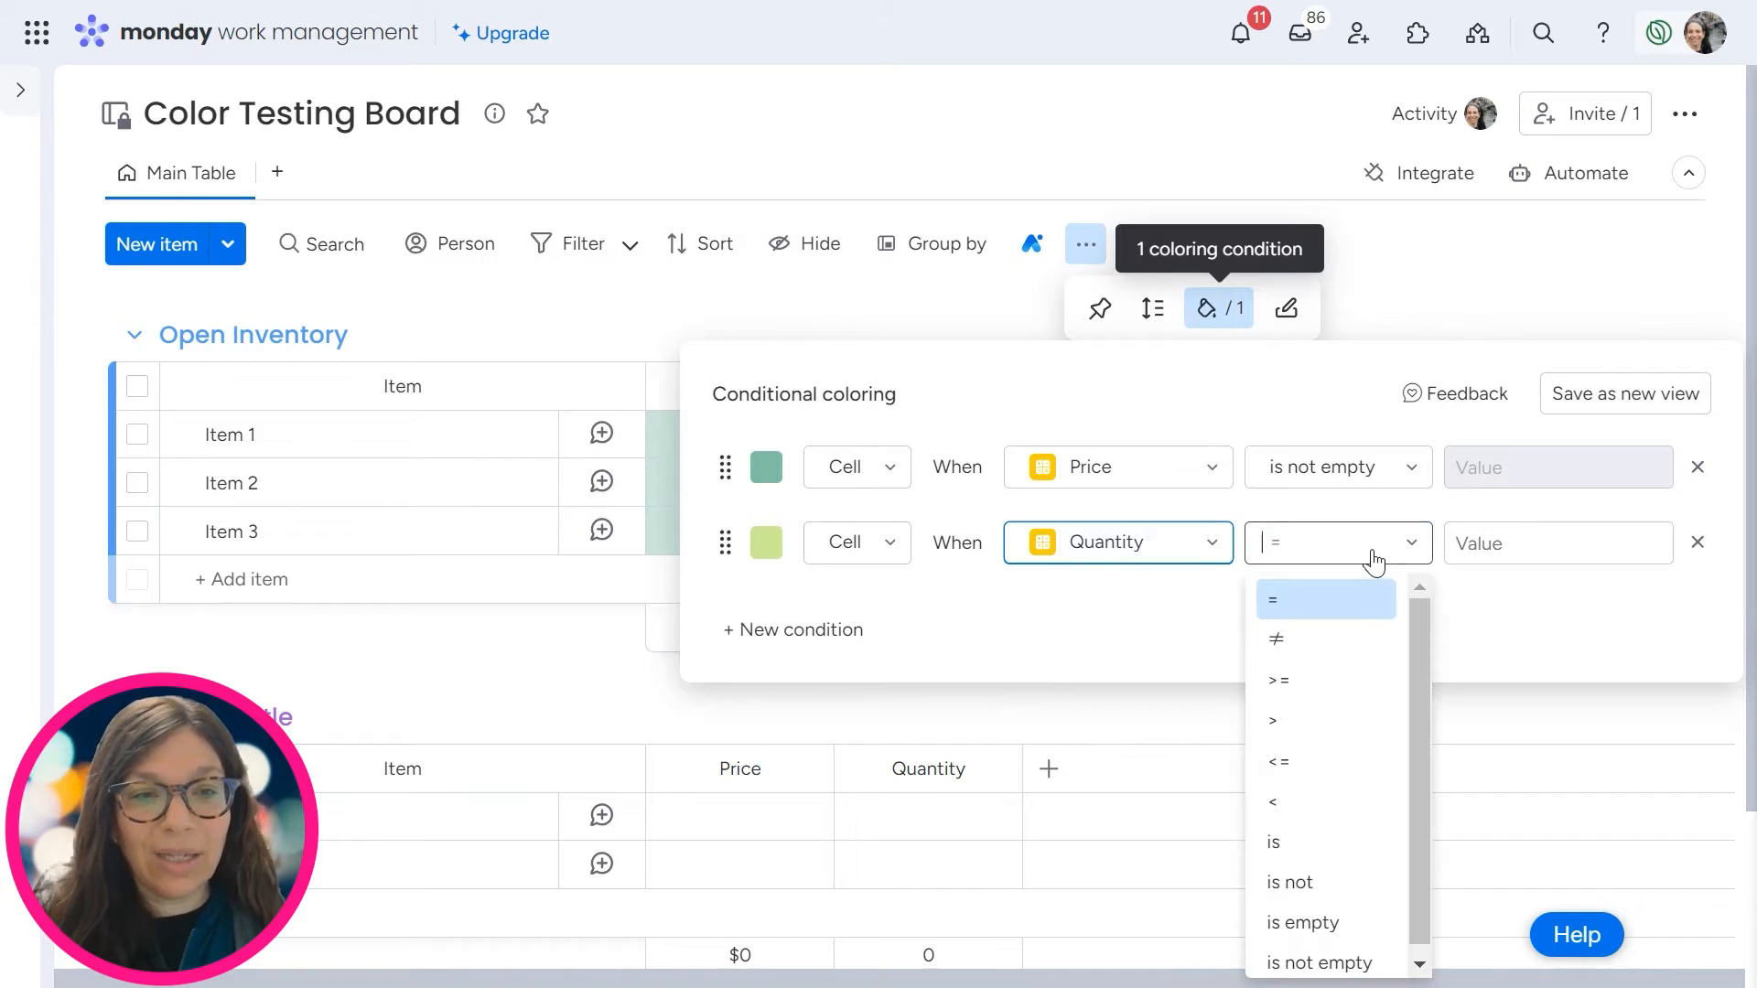
{"action": "left_click", "coordinate": [1300, 723]}
{"action": "left_click", "coordinate": [1501, 543]}
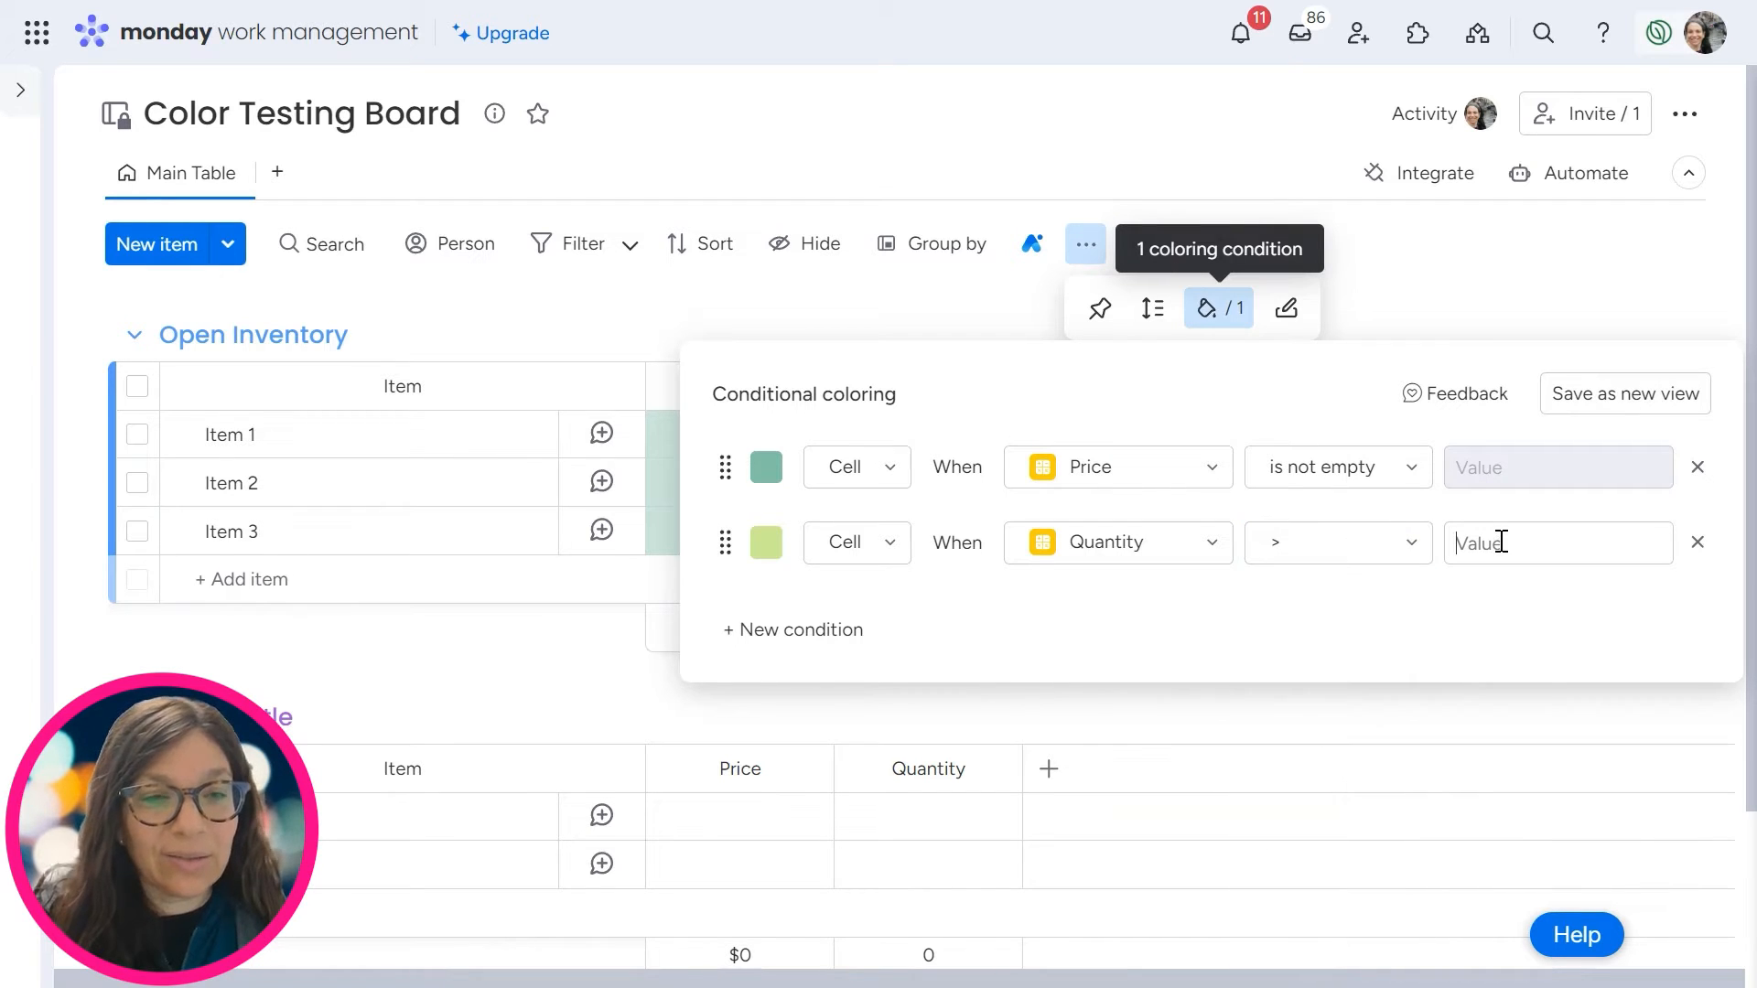
{"action": "type", "text": "2"}
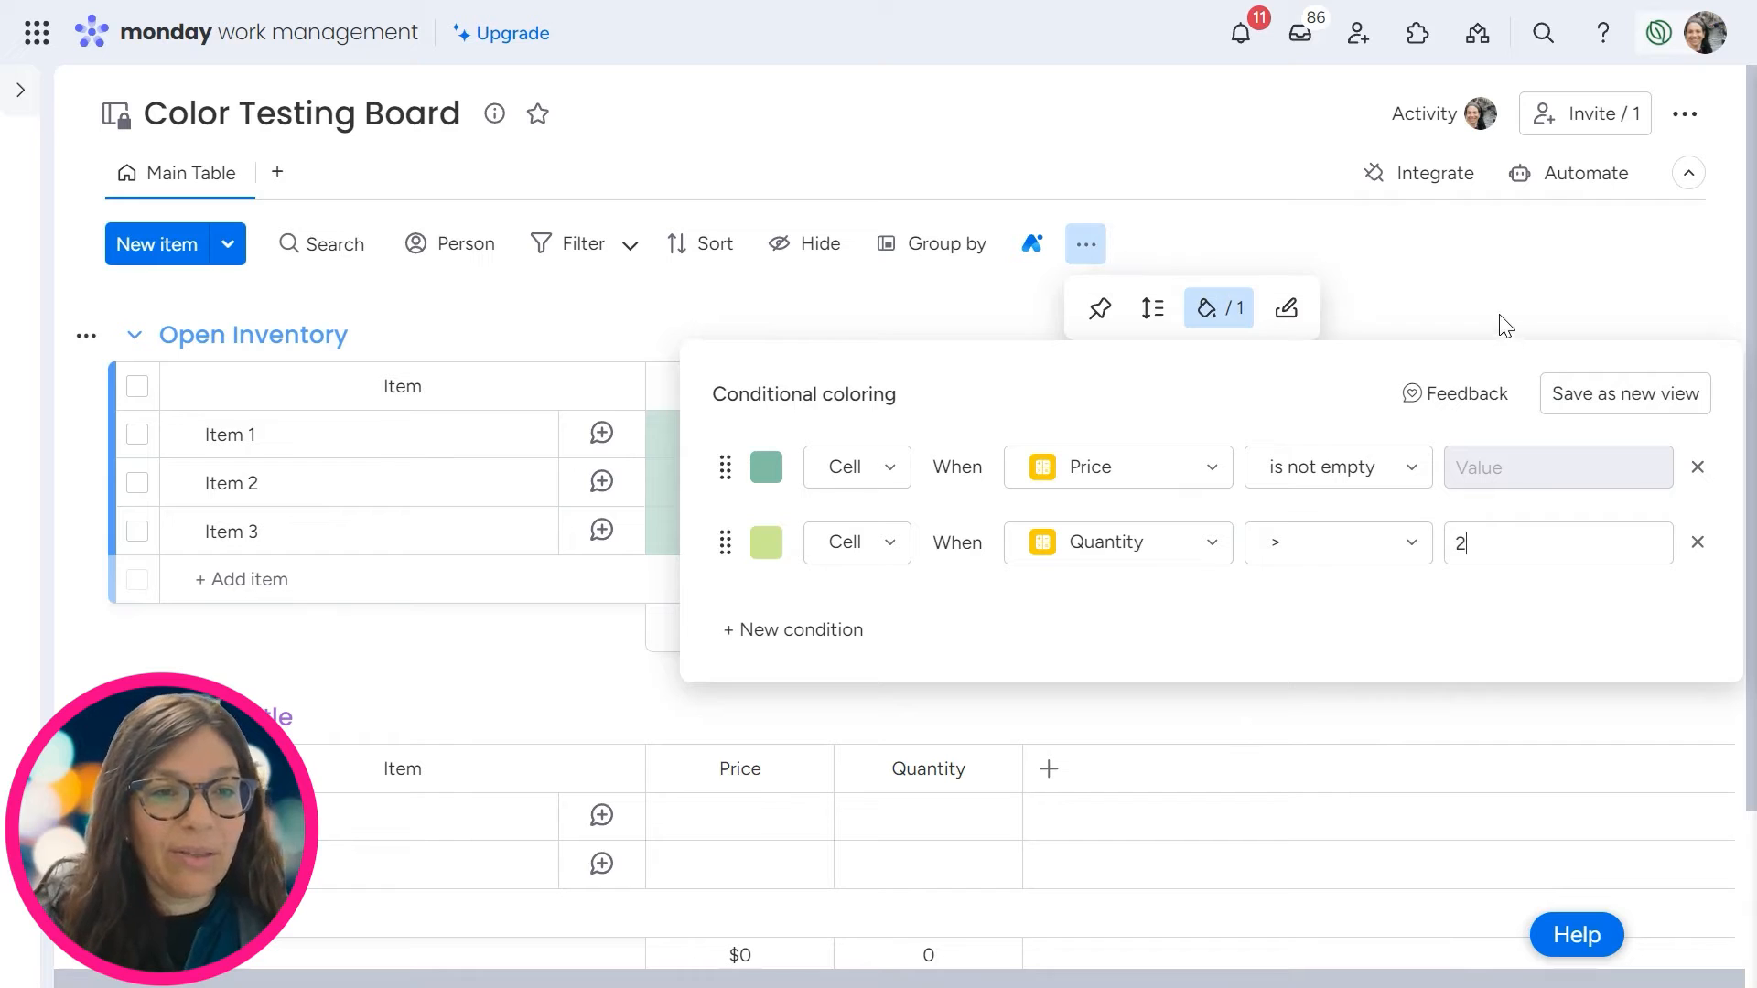
{"action": "left_click", "coordinate": [1502, 321]}
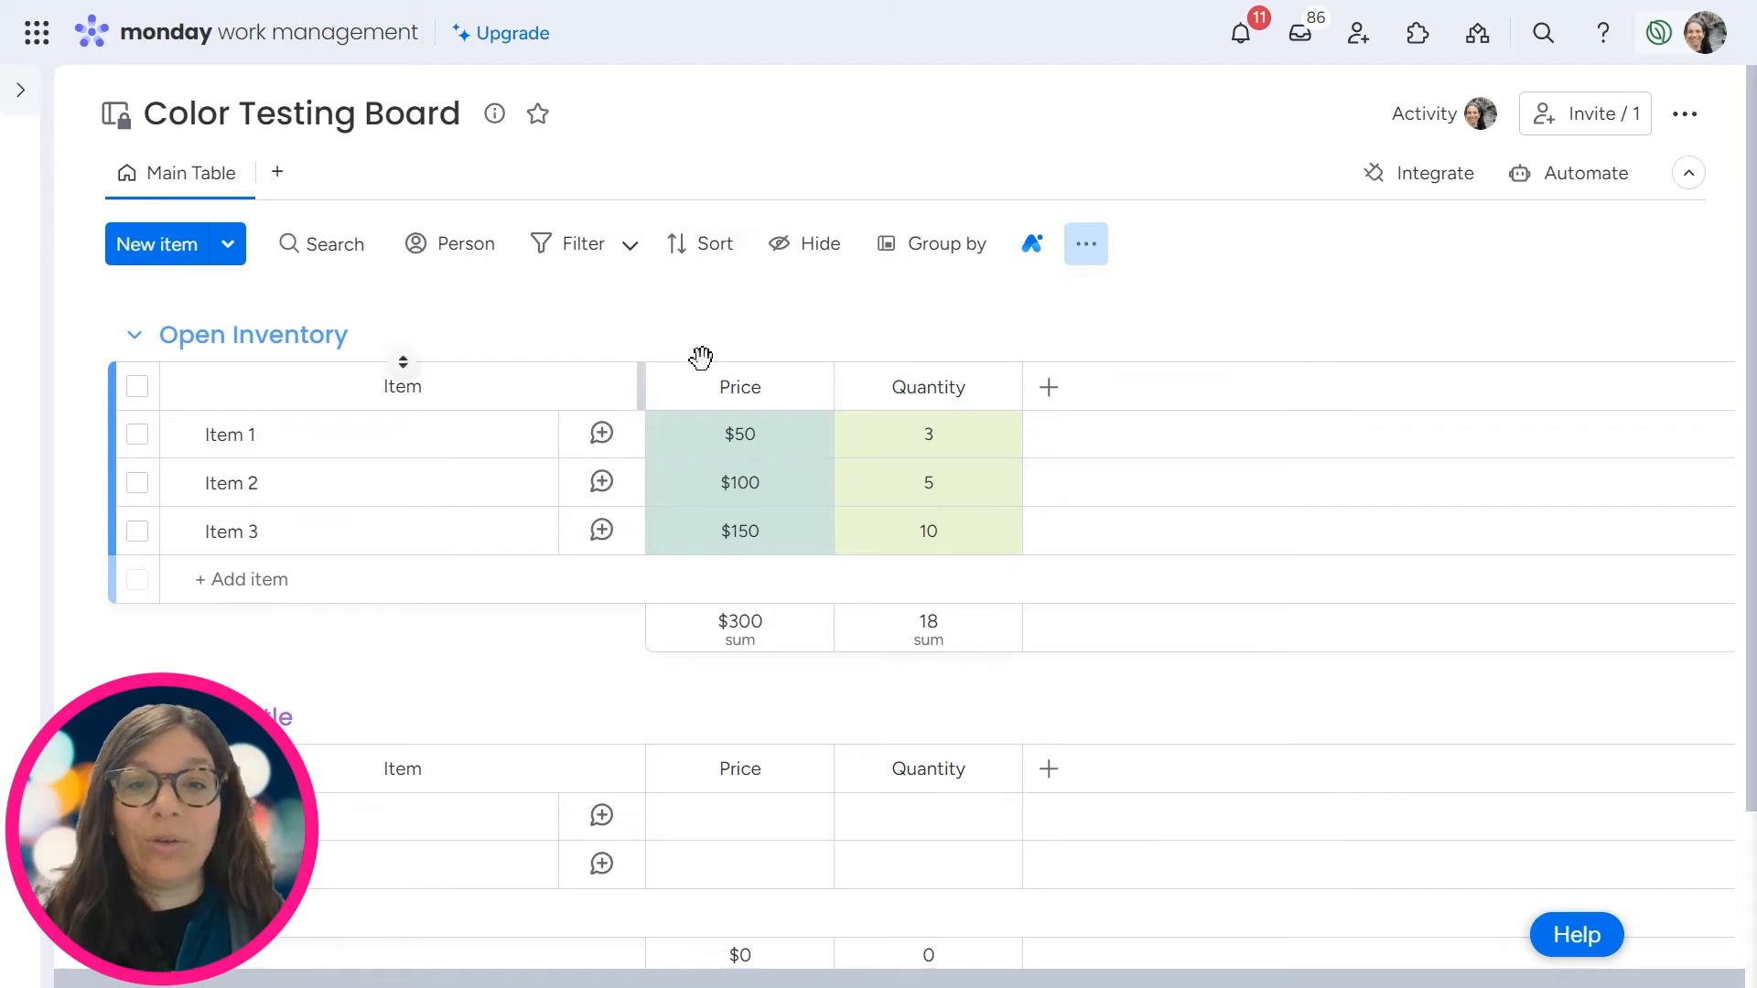
- Change the Quantity coloring rule to apply to the whole row instead of the cell
{"action": "left_click", "coordinate": [1086, 263]}
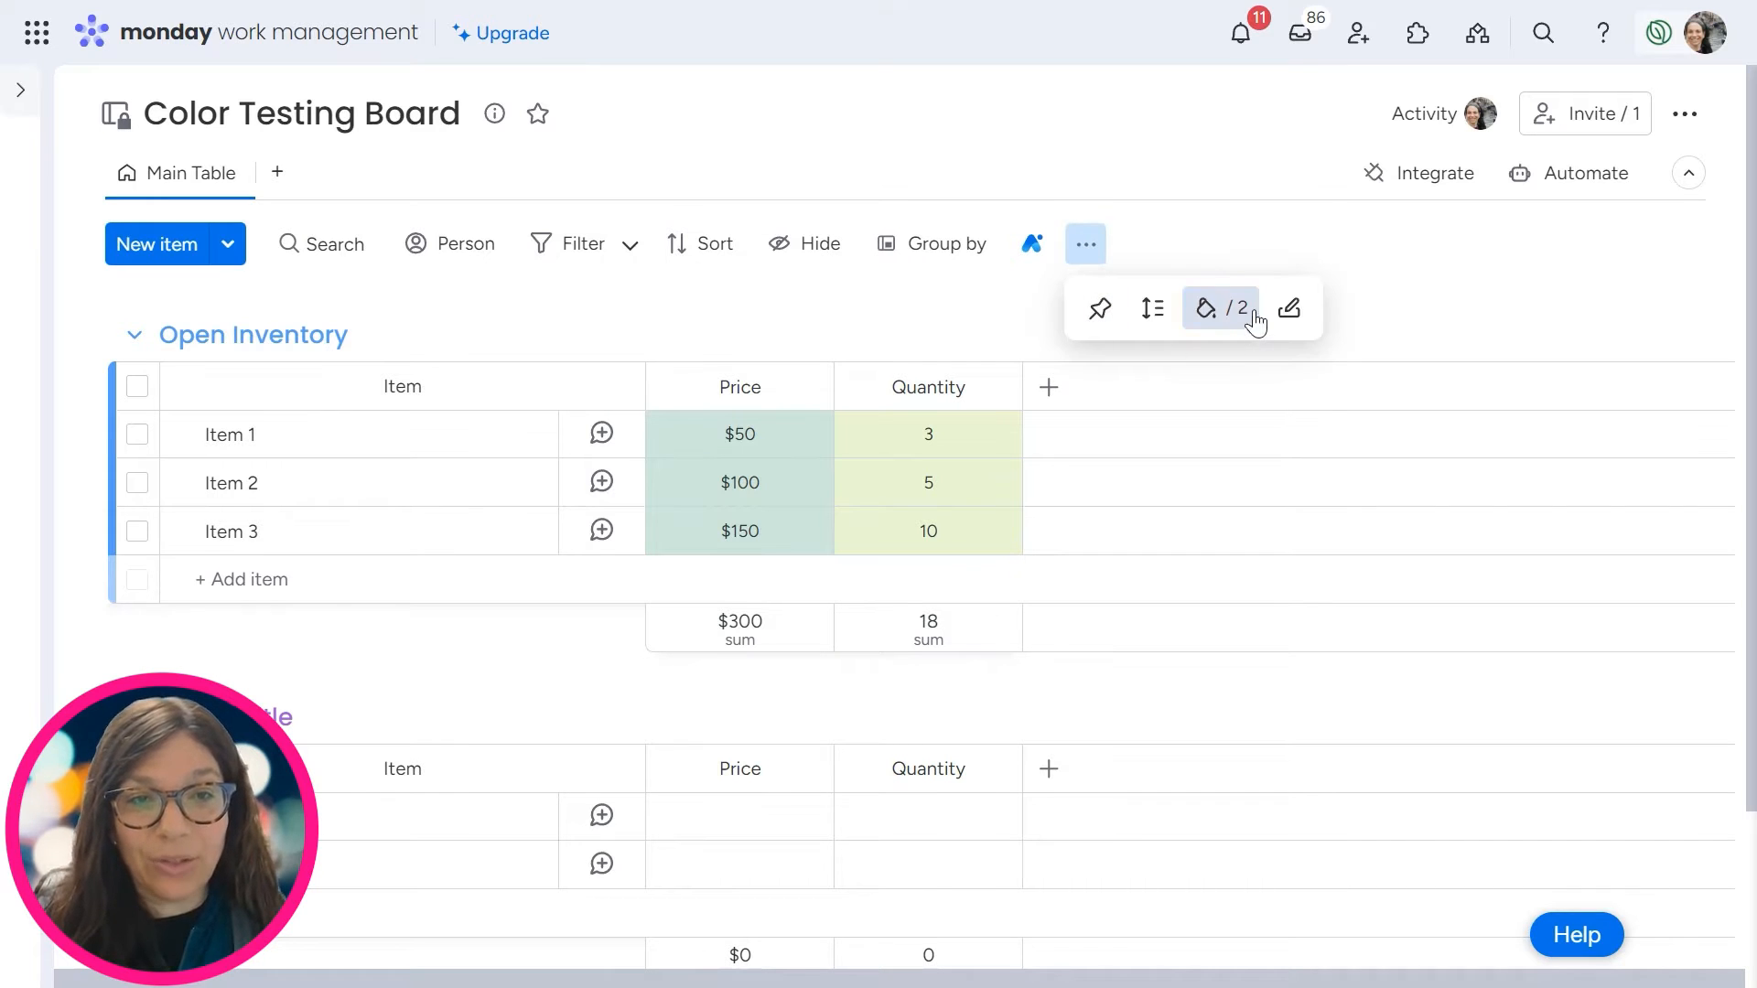
{"action": "left_click", "coordinate": [1212, 311]}
{"action": "left_click", "coordinate": [889, 542]}
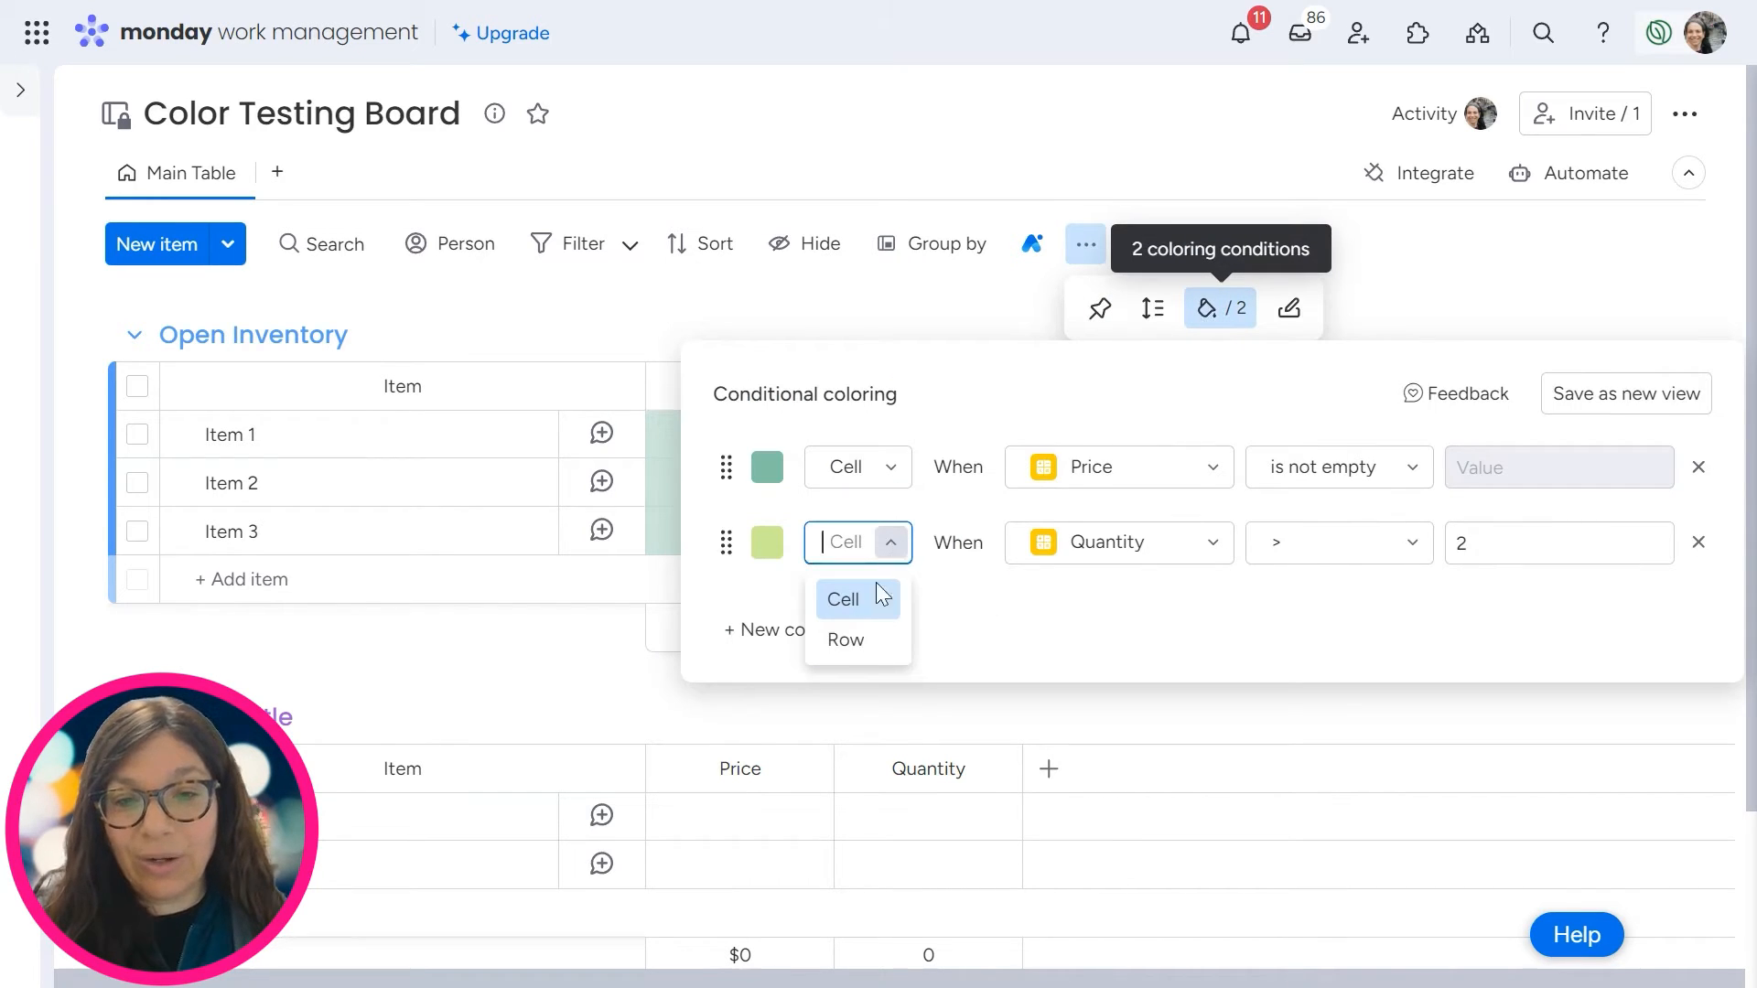
{"action": "left_click", "coordinate": [849, 641]}
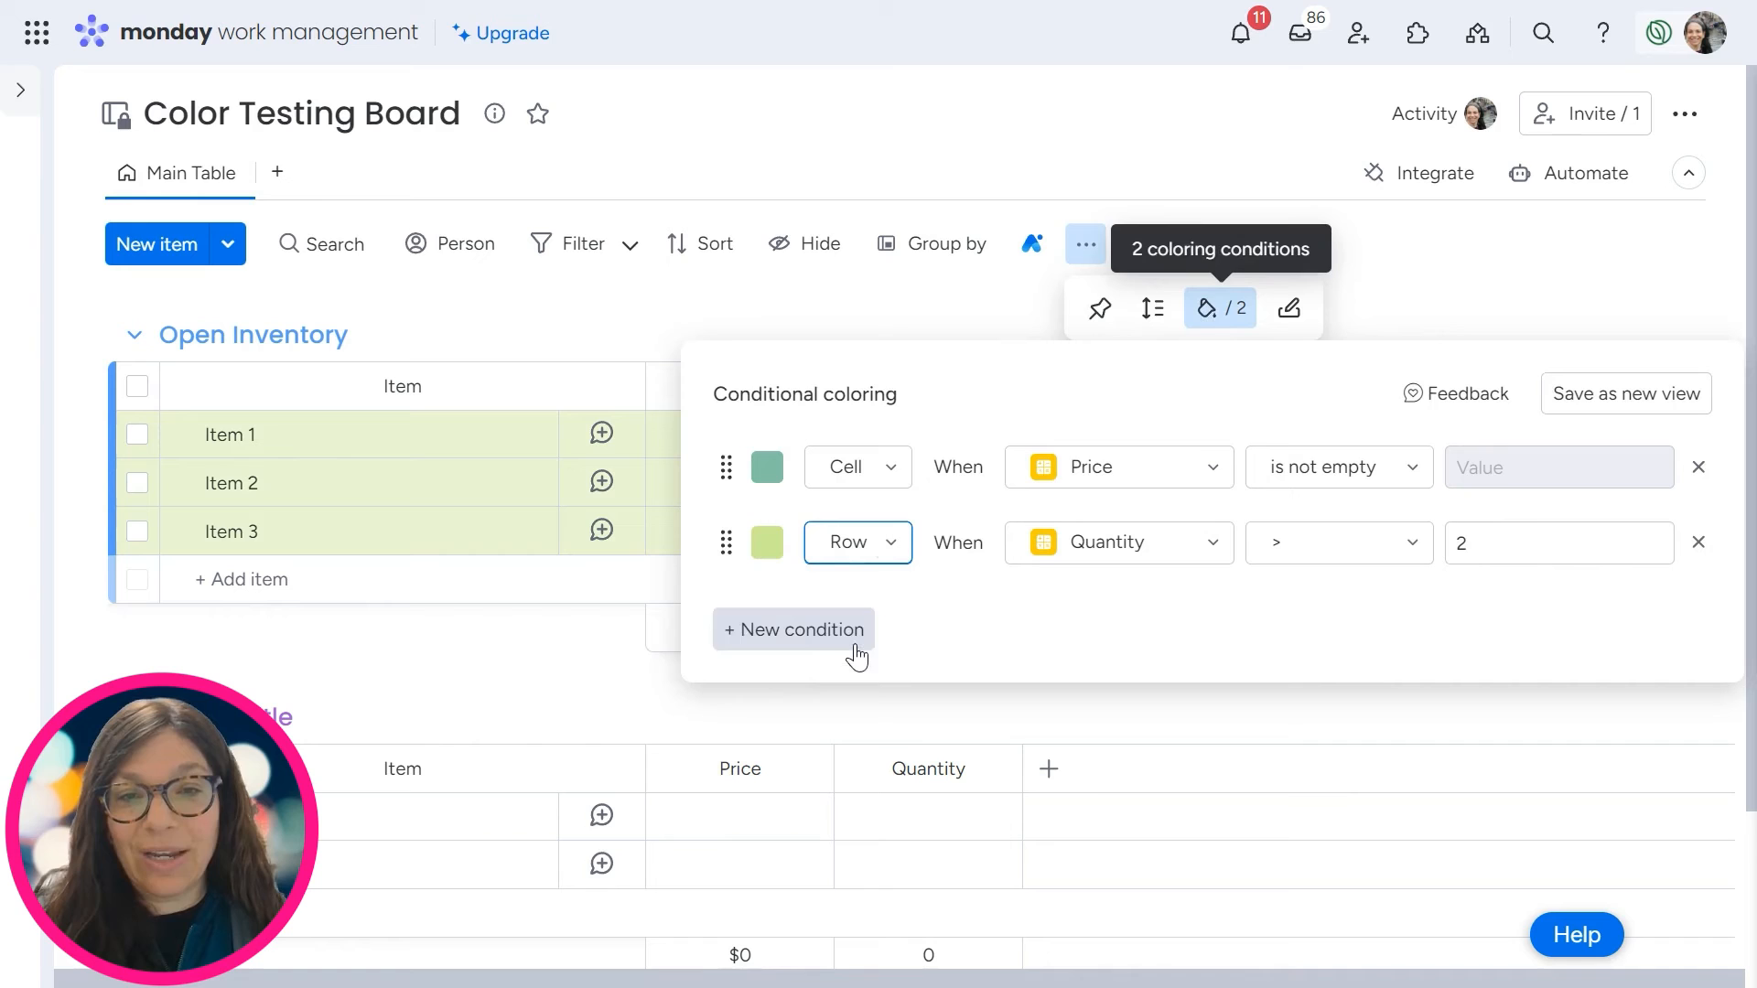
{"action": "left_click", "coordinate": [1403, 273]}
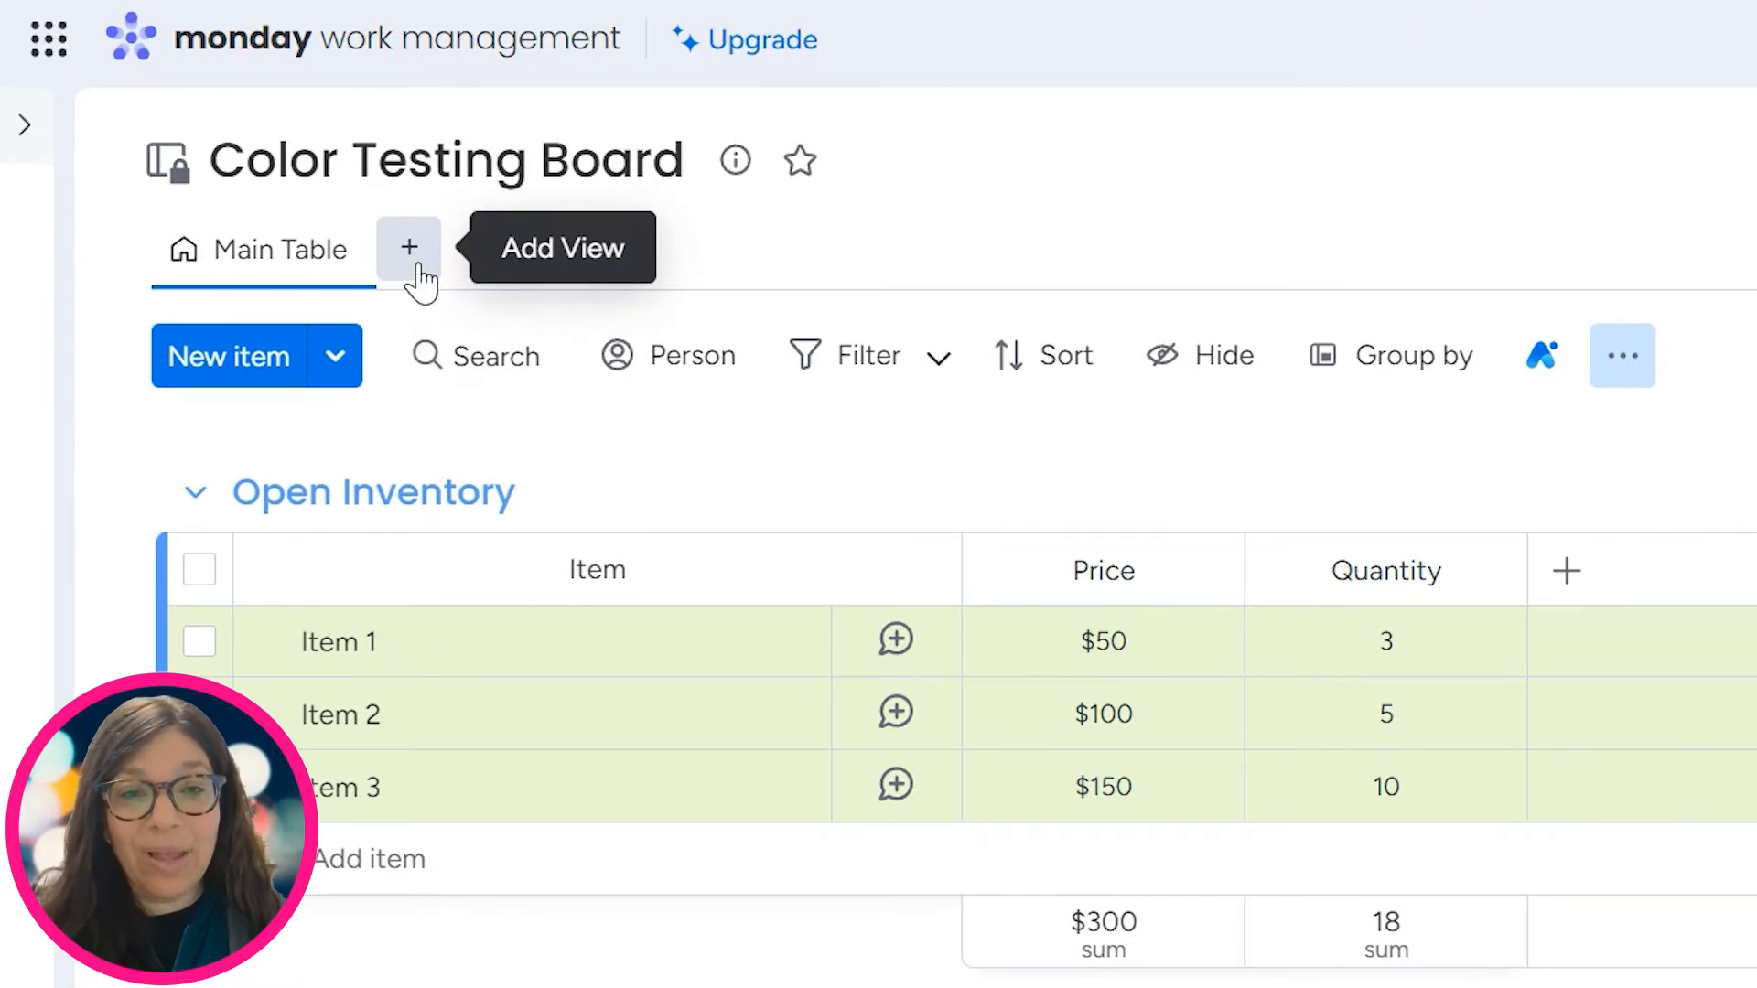
- Add a new board view using the installed Color Columns app
{"action": "left_click", "coordinate": [412, 261]}
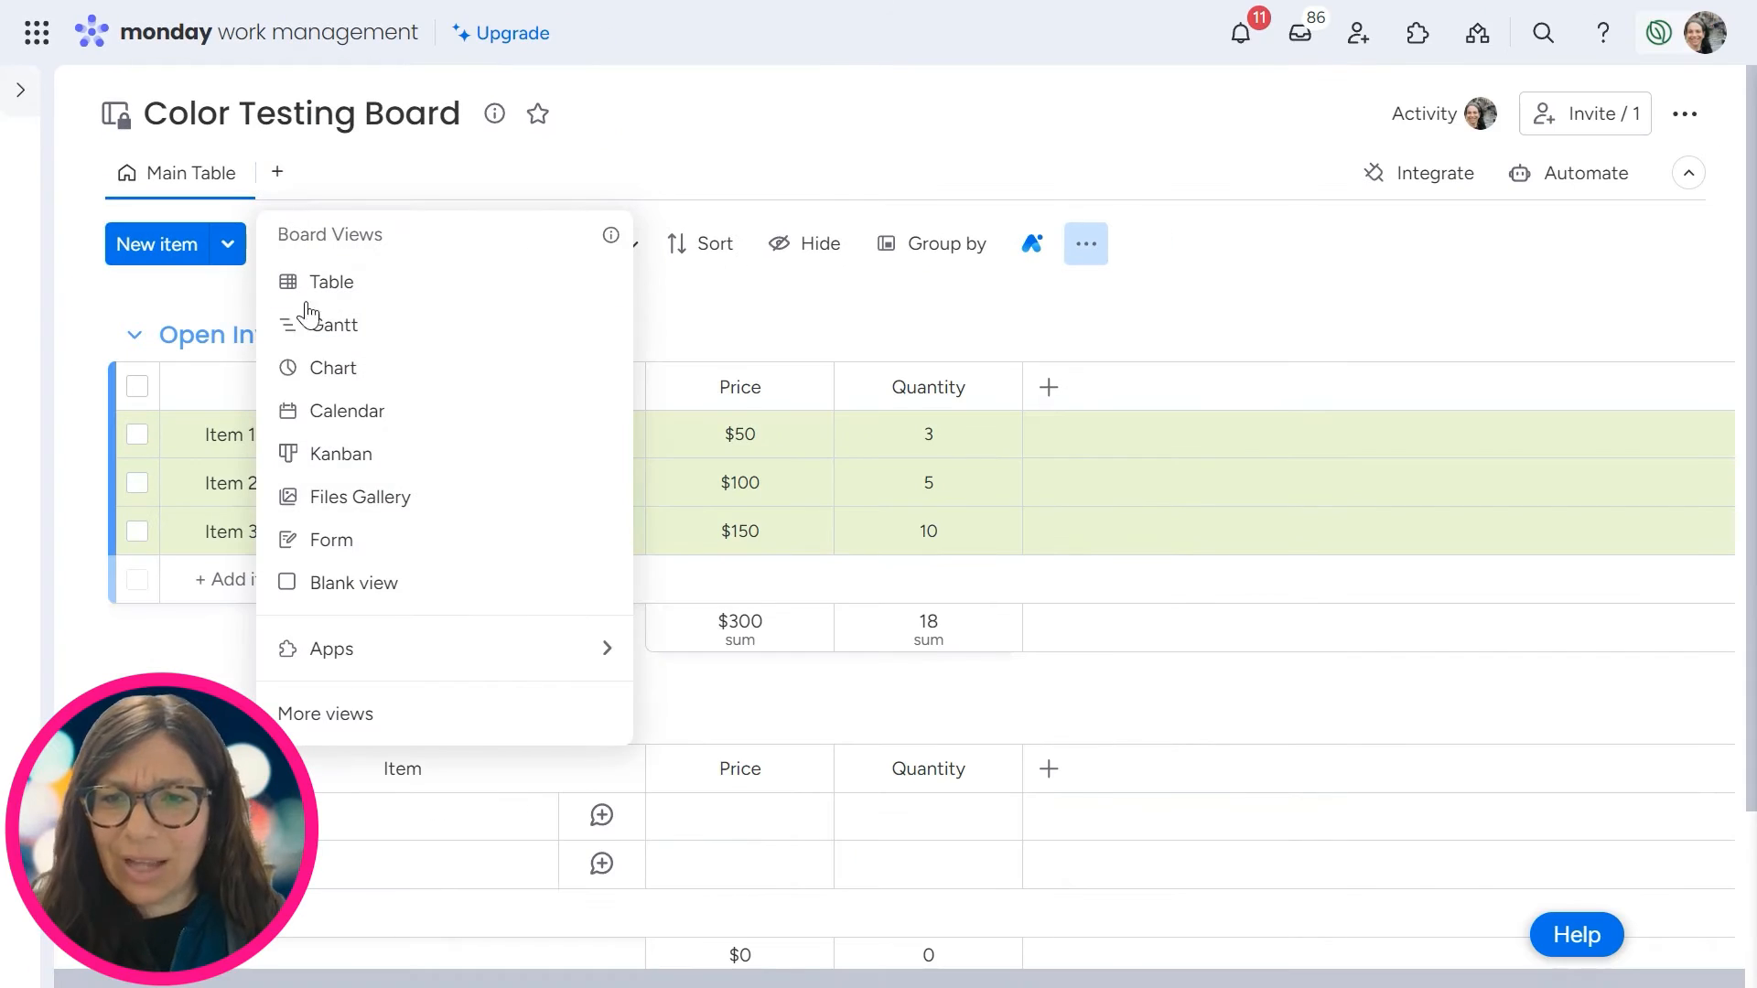
{"action": "mouse_move", "coordinate": [542, 976]}
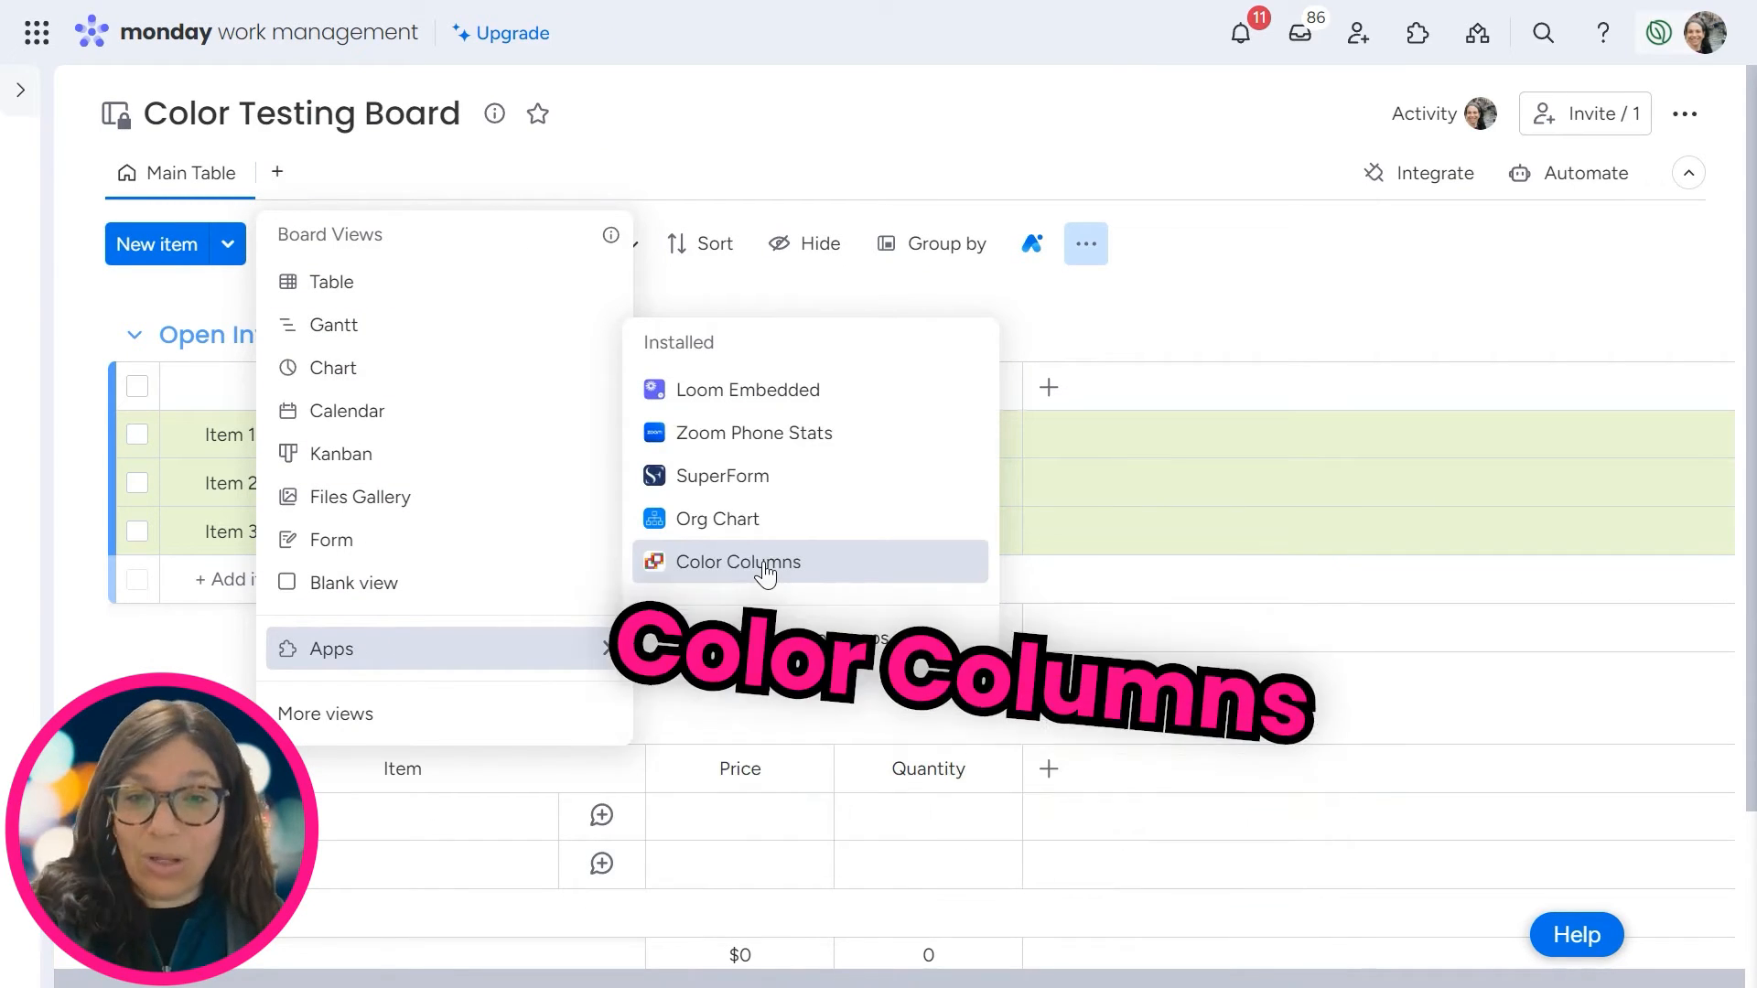
{"action": "left_click", "coordinate": [765, 564]}
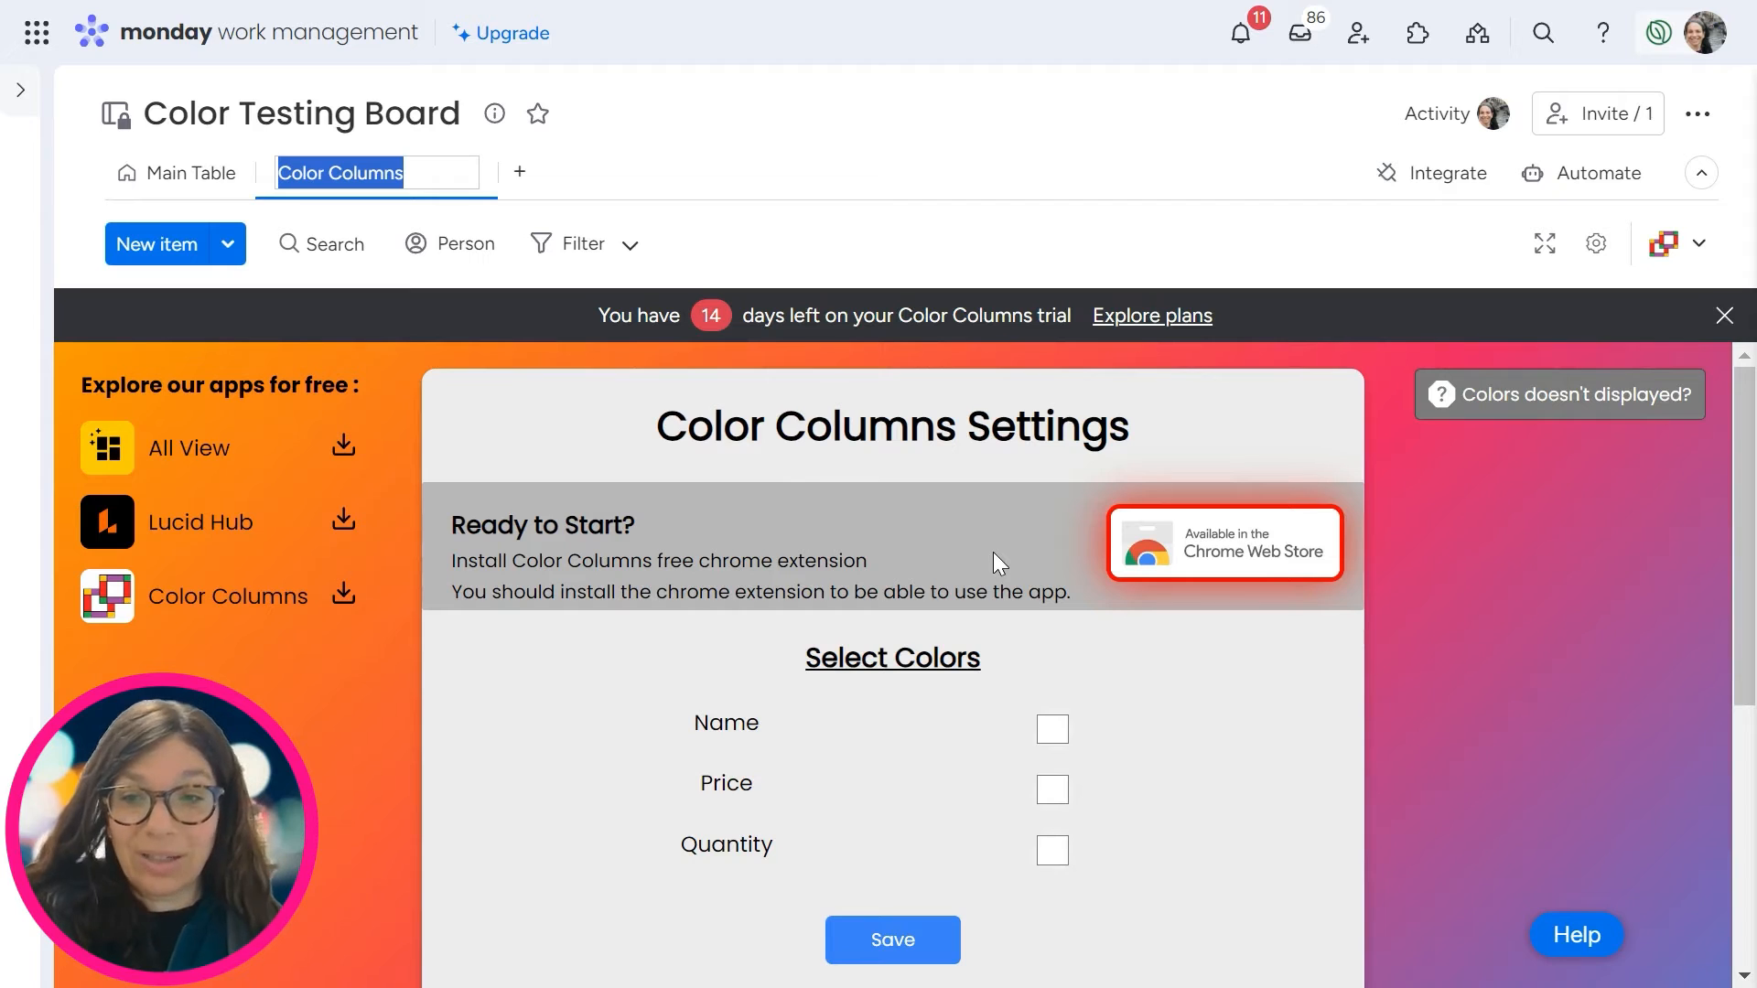
- Set the Price column's color to purple (RGB 85, 41, 168) in the Color Columns settings
{"action": "scroll", "coordinate": [996, 574], "scroll_direction": "down", "scroll_amount": 2}
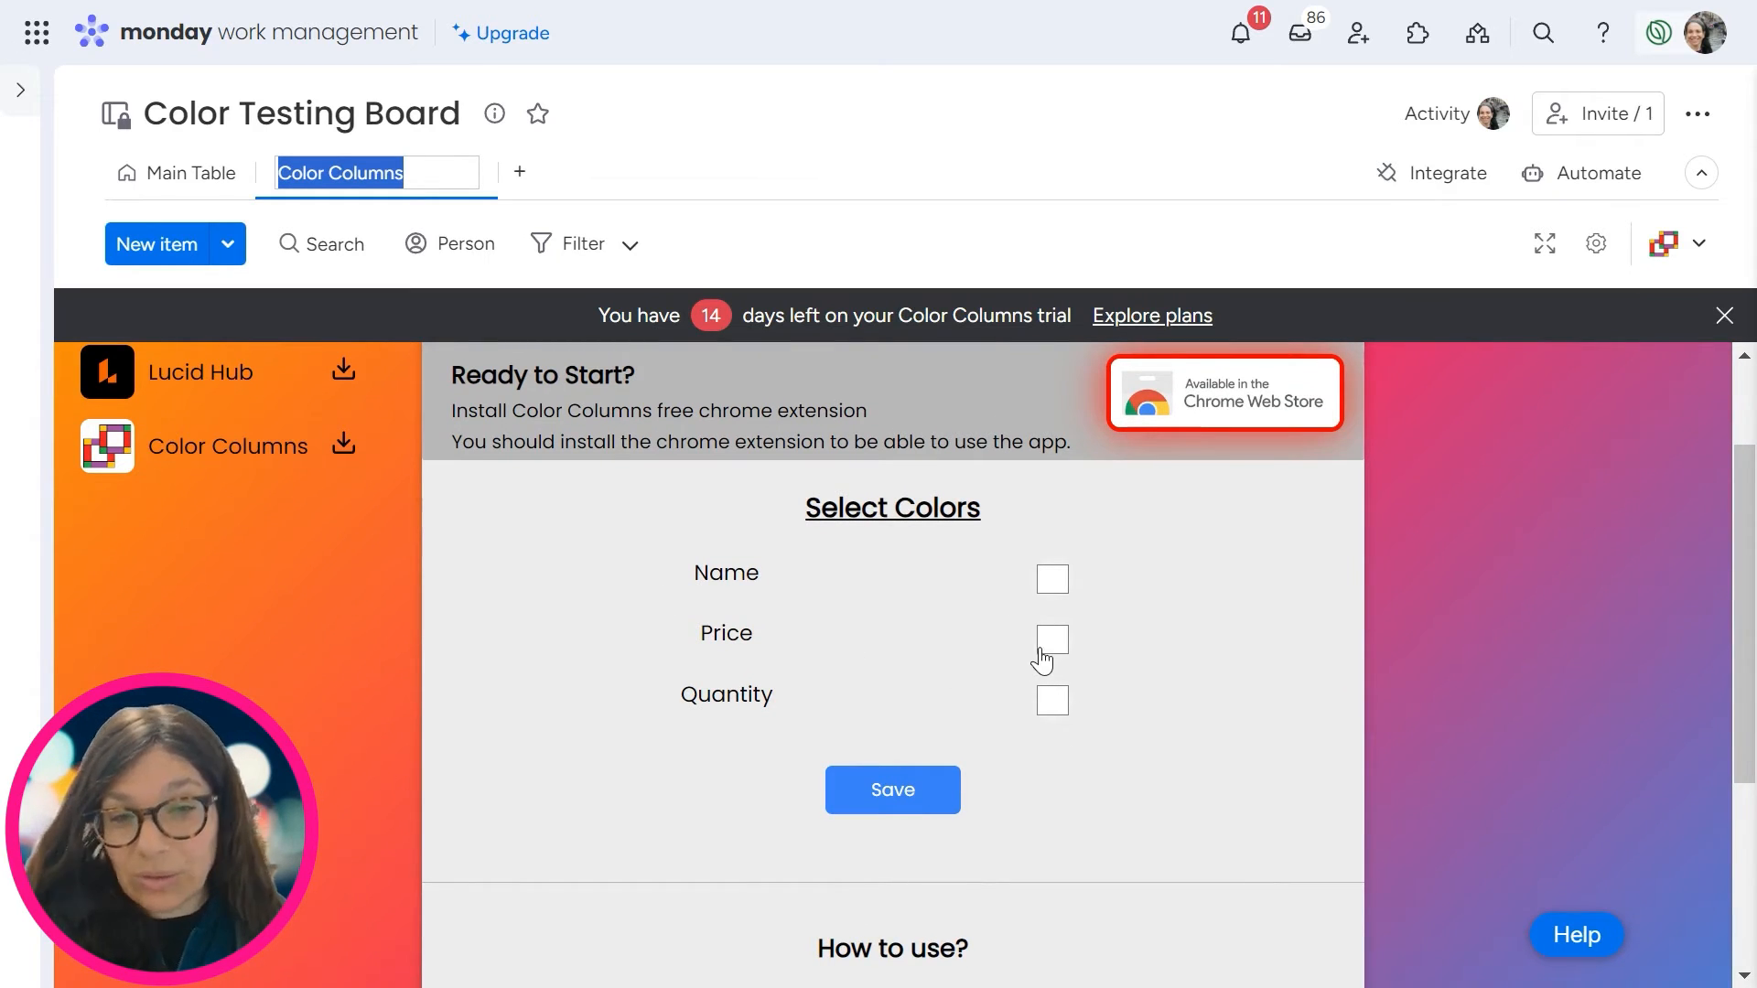
{"action": "left_click", "coordinate": [1053, 646]}
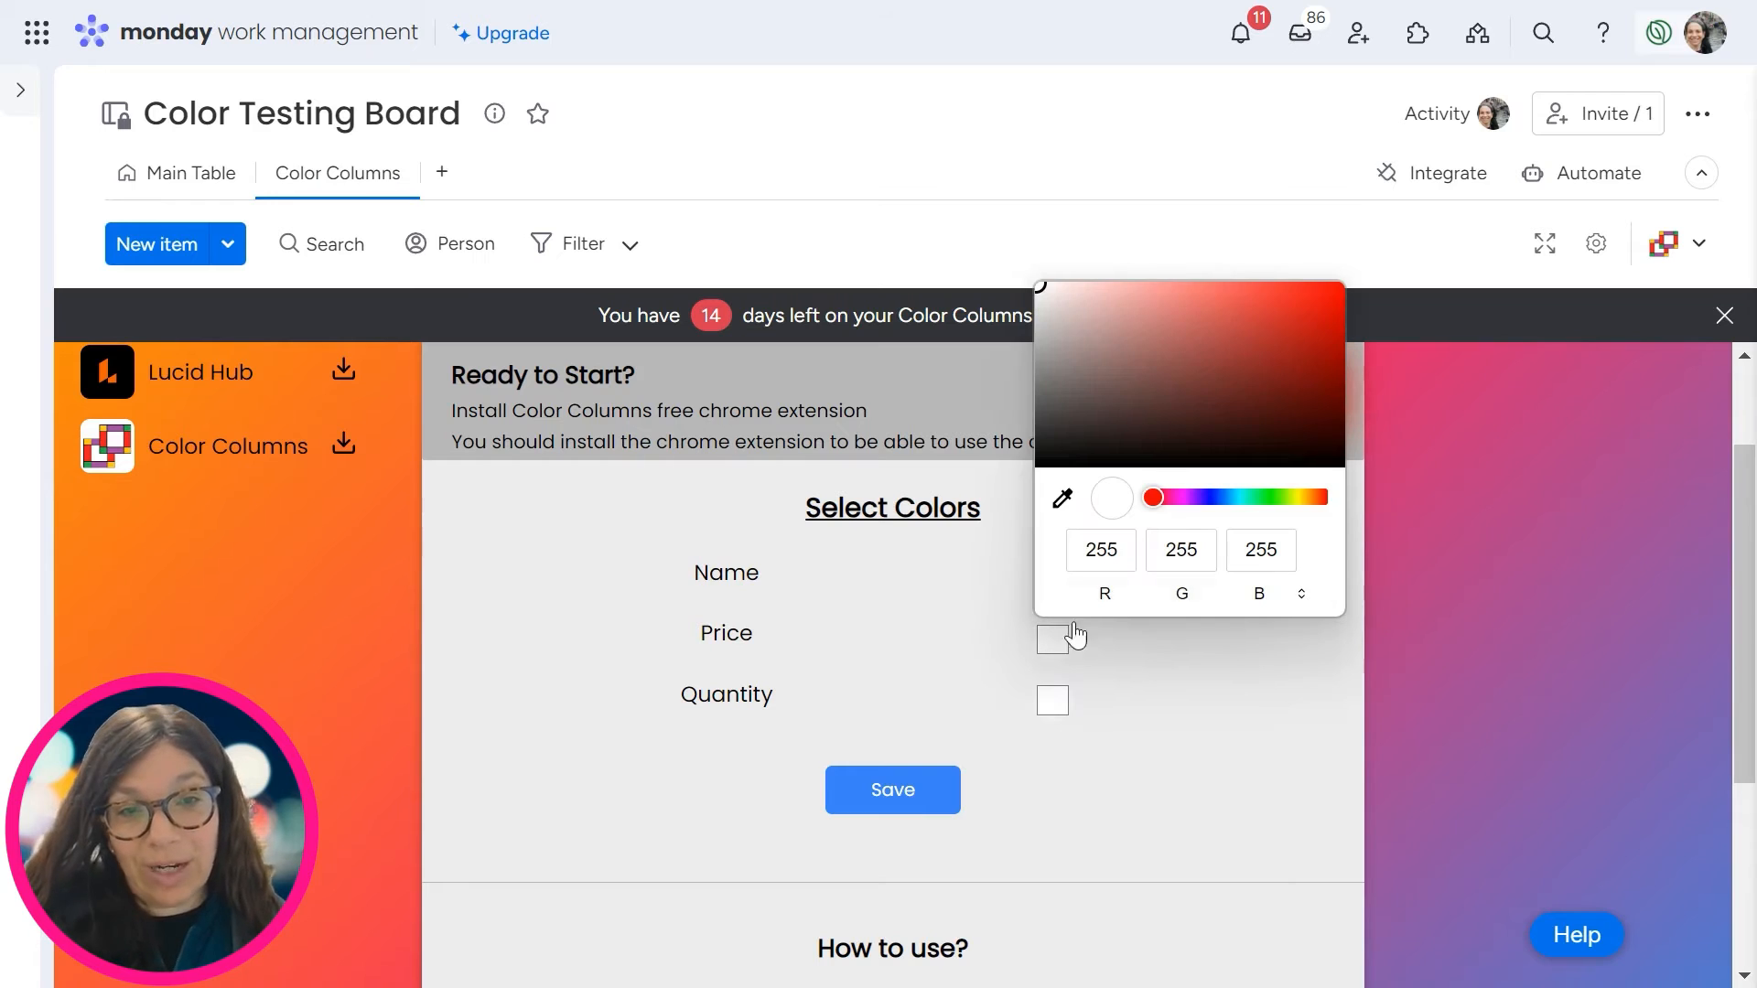
{"action": "left_click_drag", "start_coordinate": [1153, 497], "coordinate": [1199, 497]}
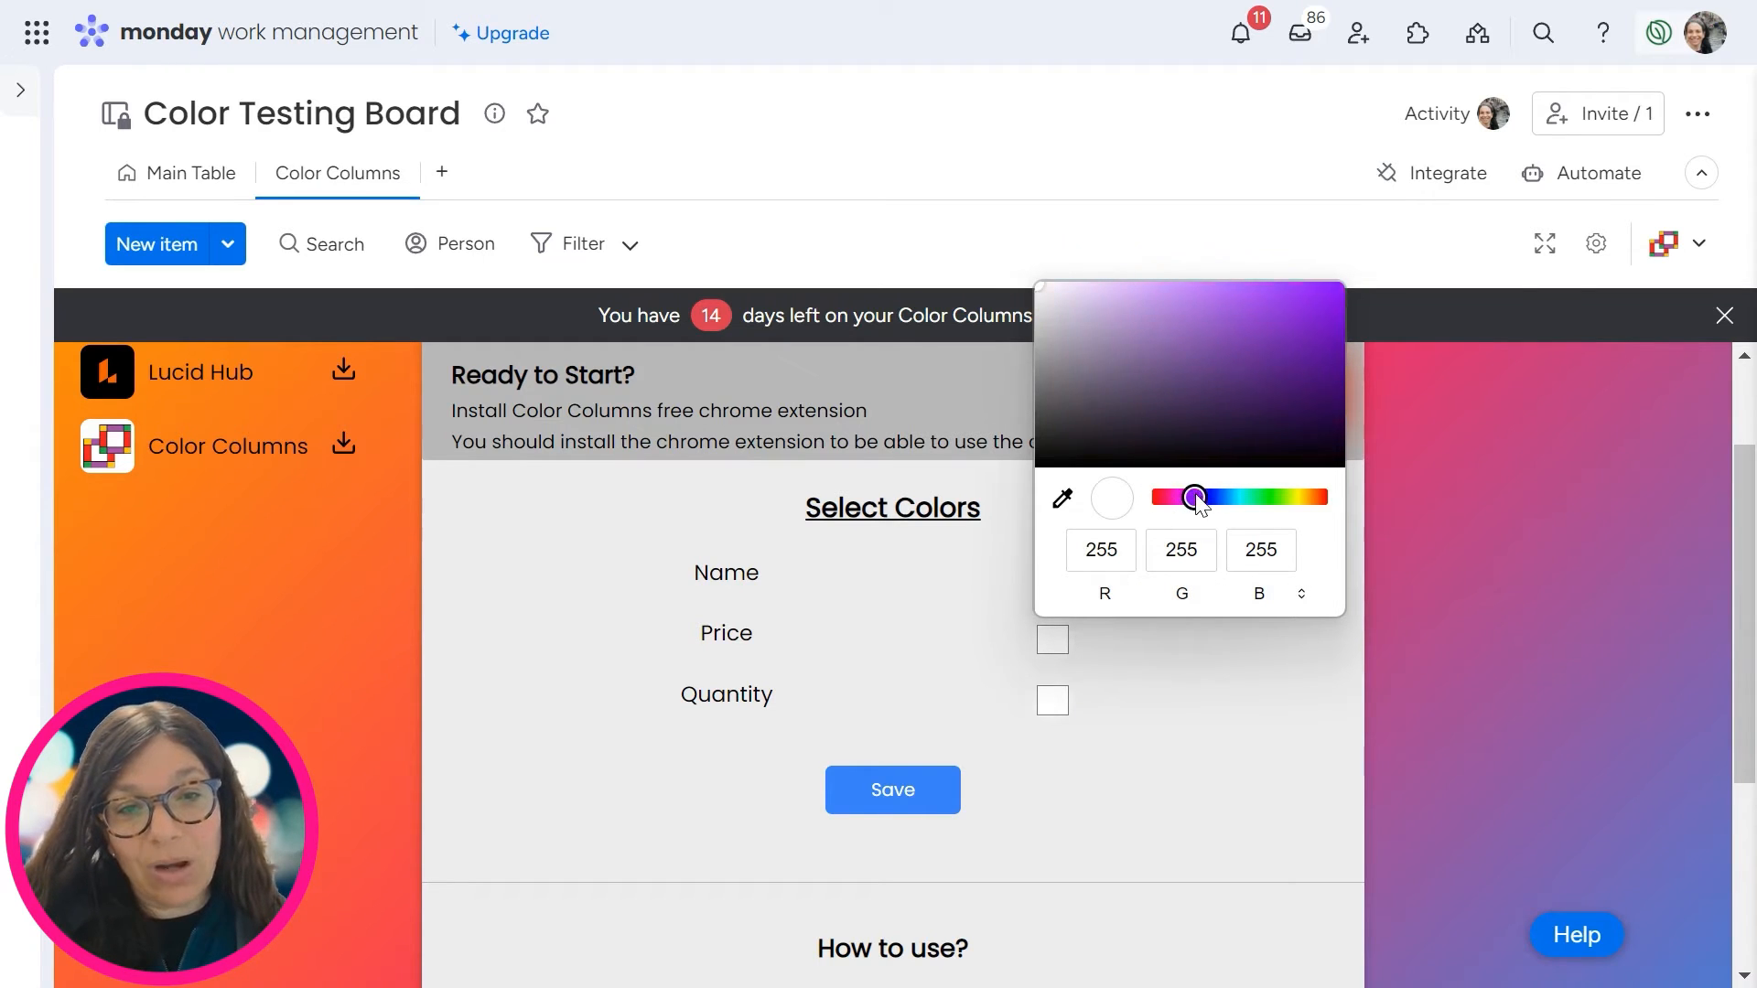
{"action": "left_click", "coordinate": [1271, 346]}
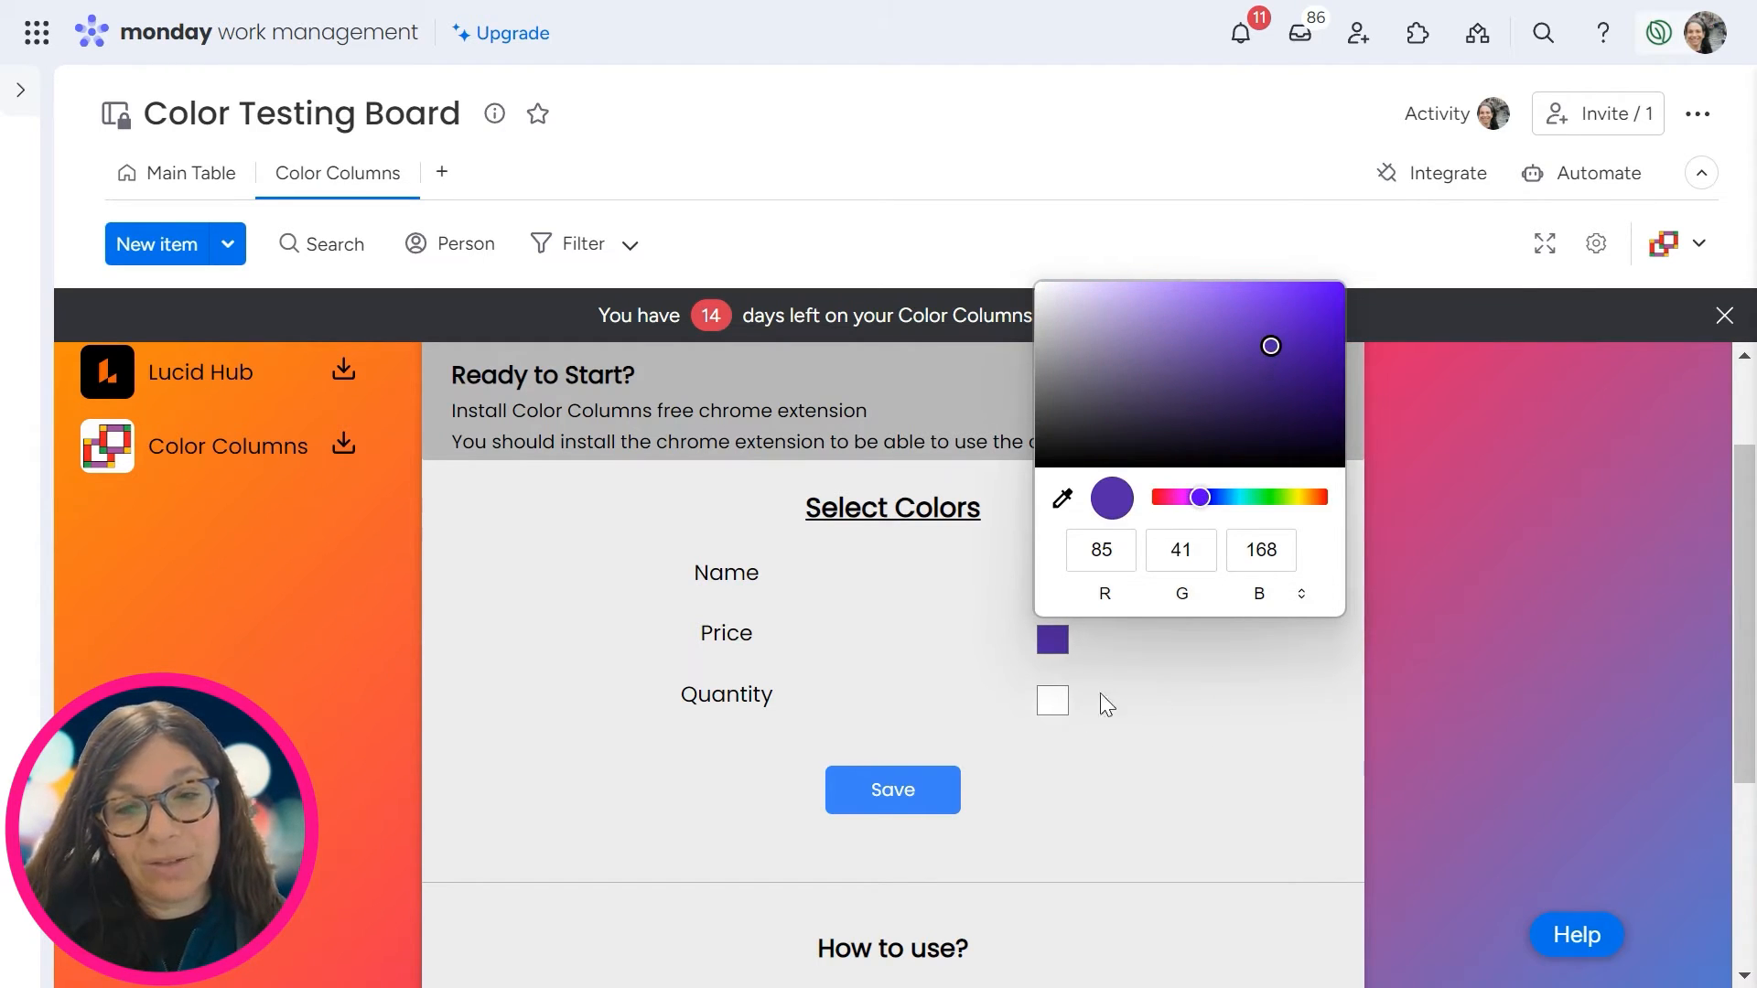
- Set the Quantity column's color to green (RGB 49, 170, 57) and save the column colors
{"action": "left_click", "coordinate": [1055, 704]}
{"action": "left_click_drag", "start_coordinate": [1163, 563], "coordinate": [1267, 560]}
{"action": "left_click", "coordinate": [1255, 407]}
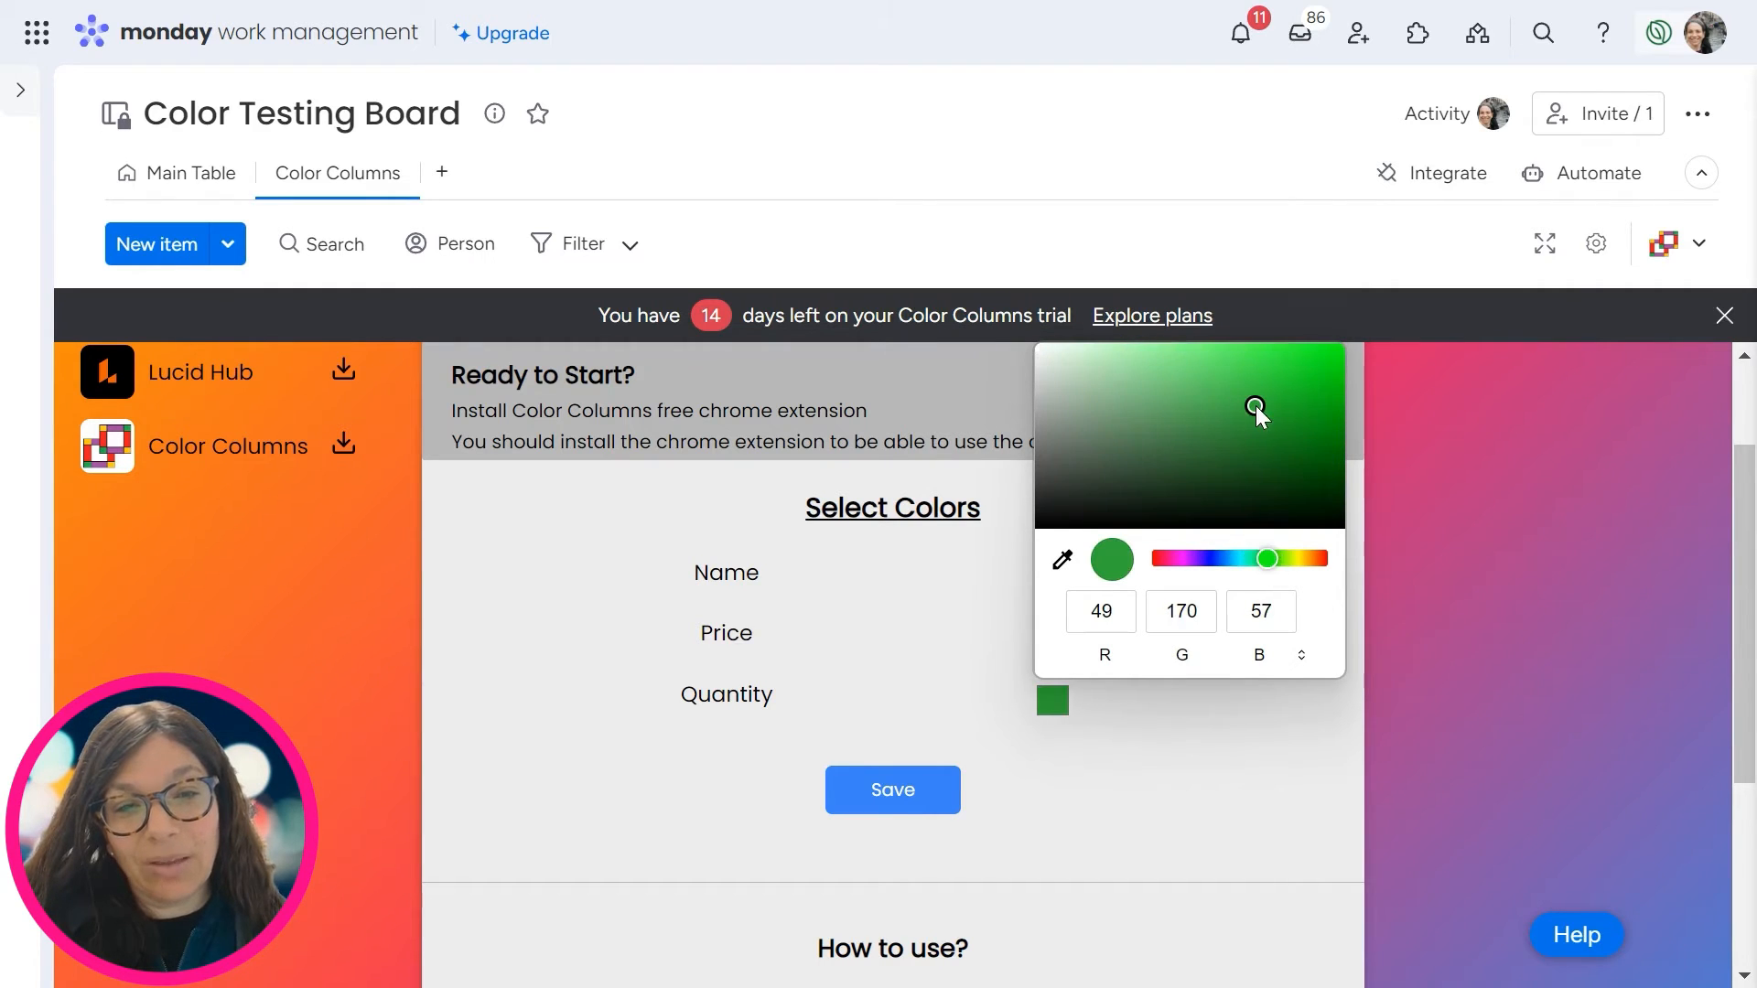
{"action": "left_click", "coordinate": [948, 779]}
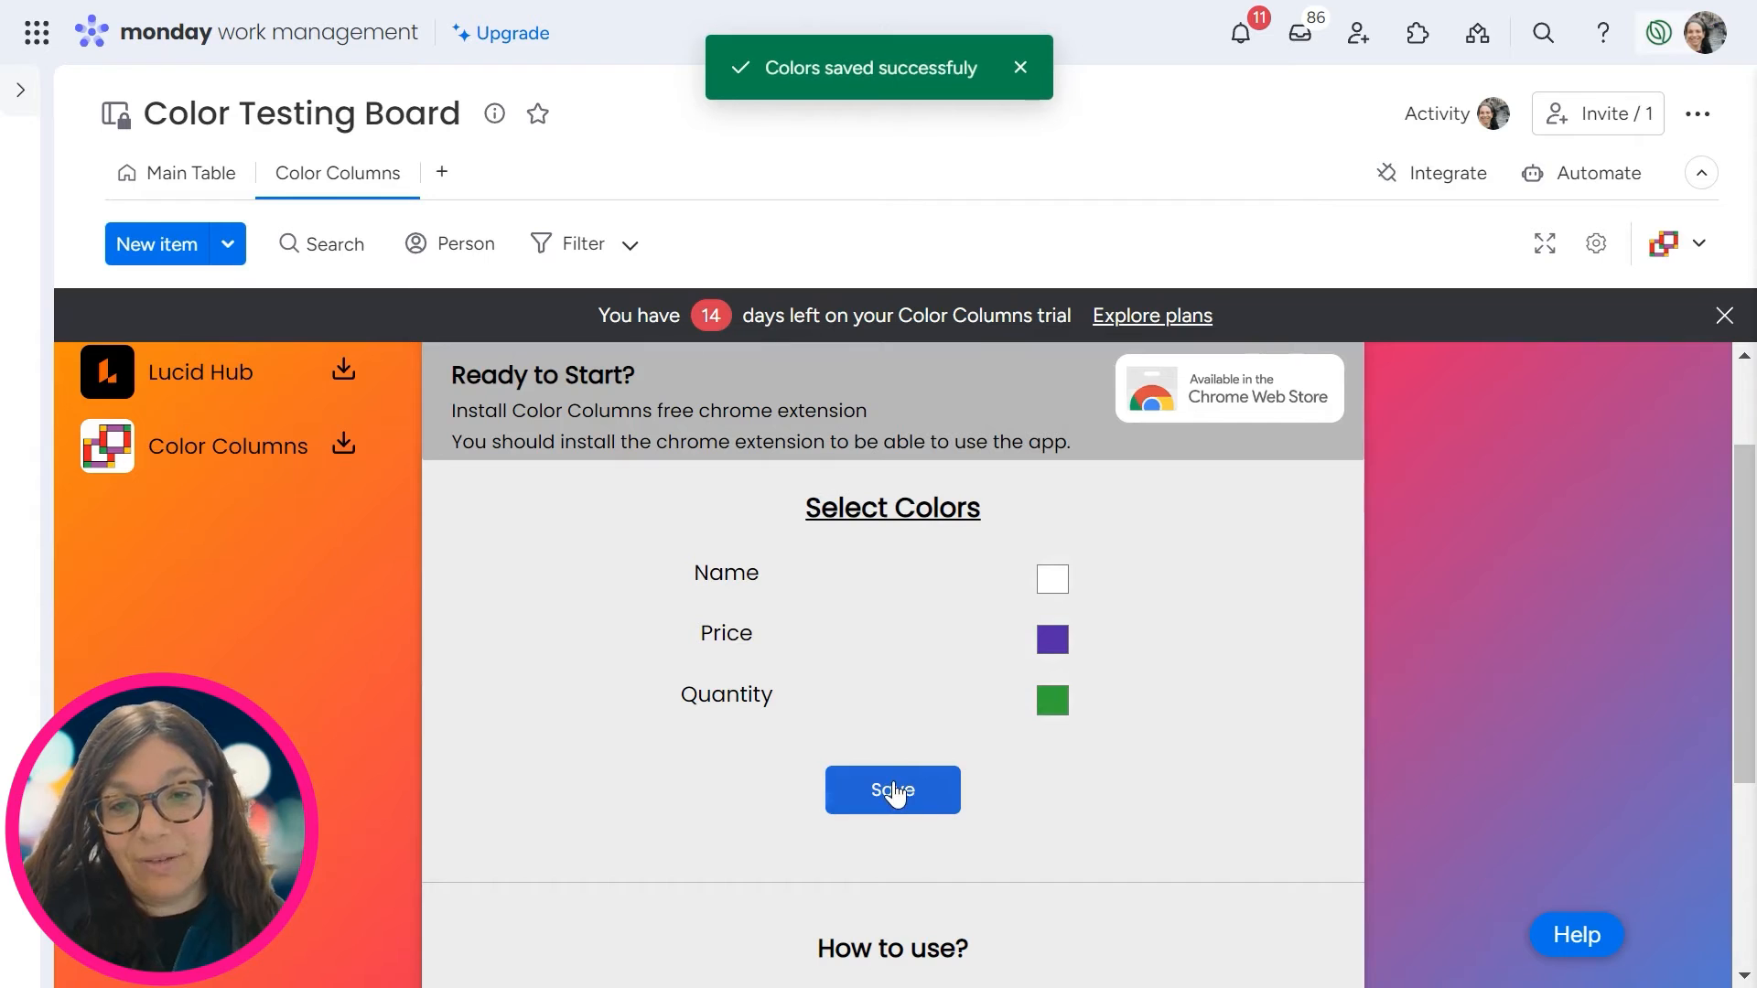
- Return to the Main Table view and delete the blank condition from its conditional coloring settings
{"action": "left_click", "coordinate": [161, 184]}
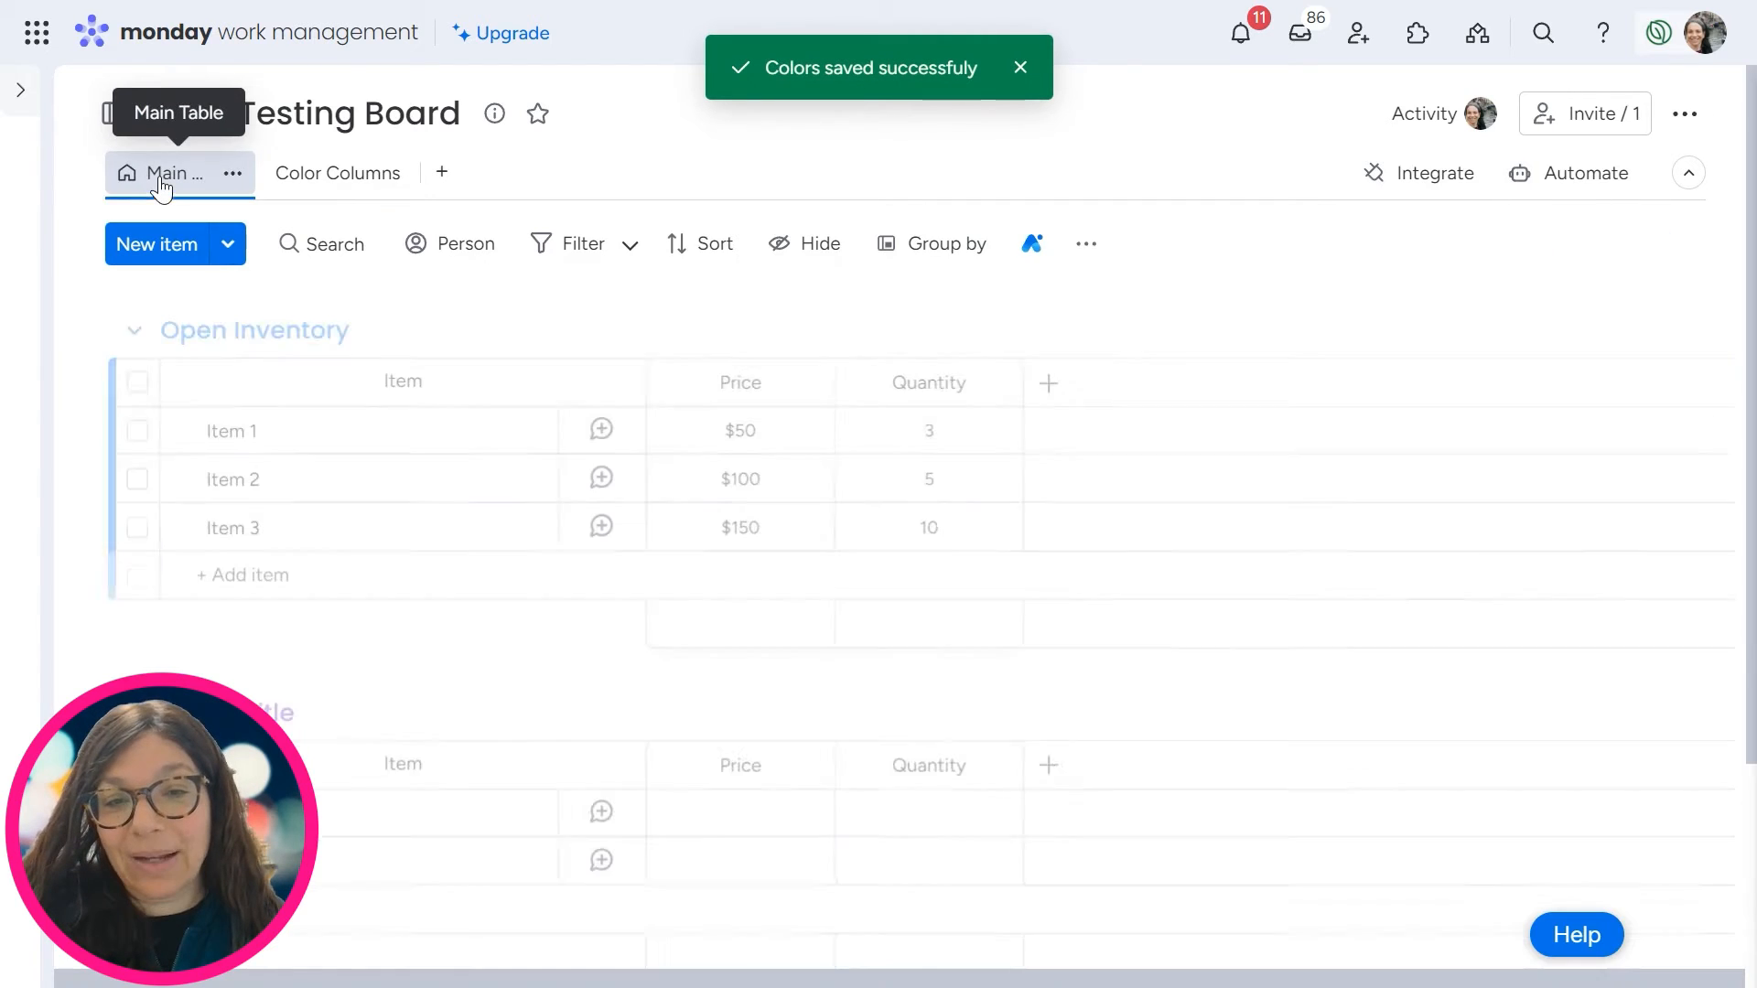
{"action": "left_click", "coordinate": [1094, 247]}
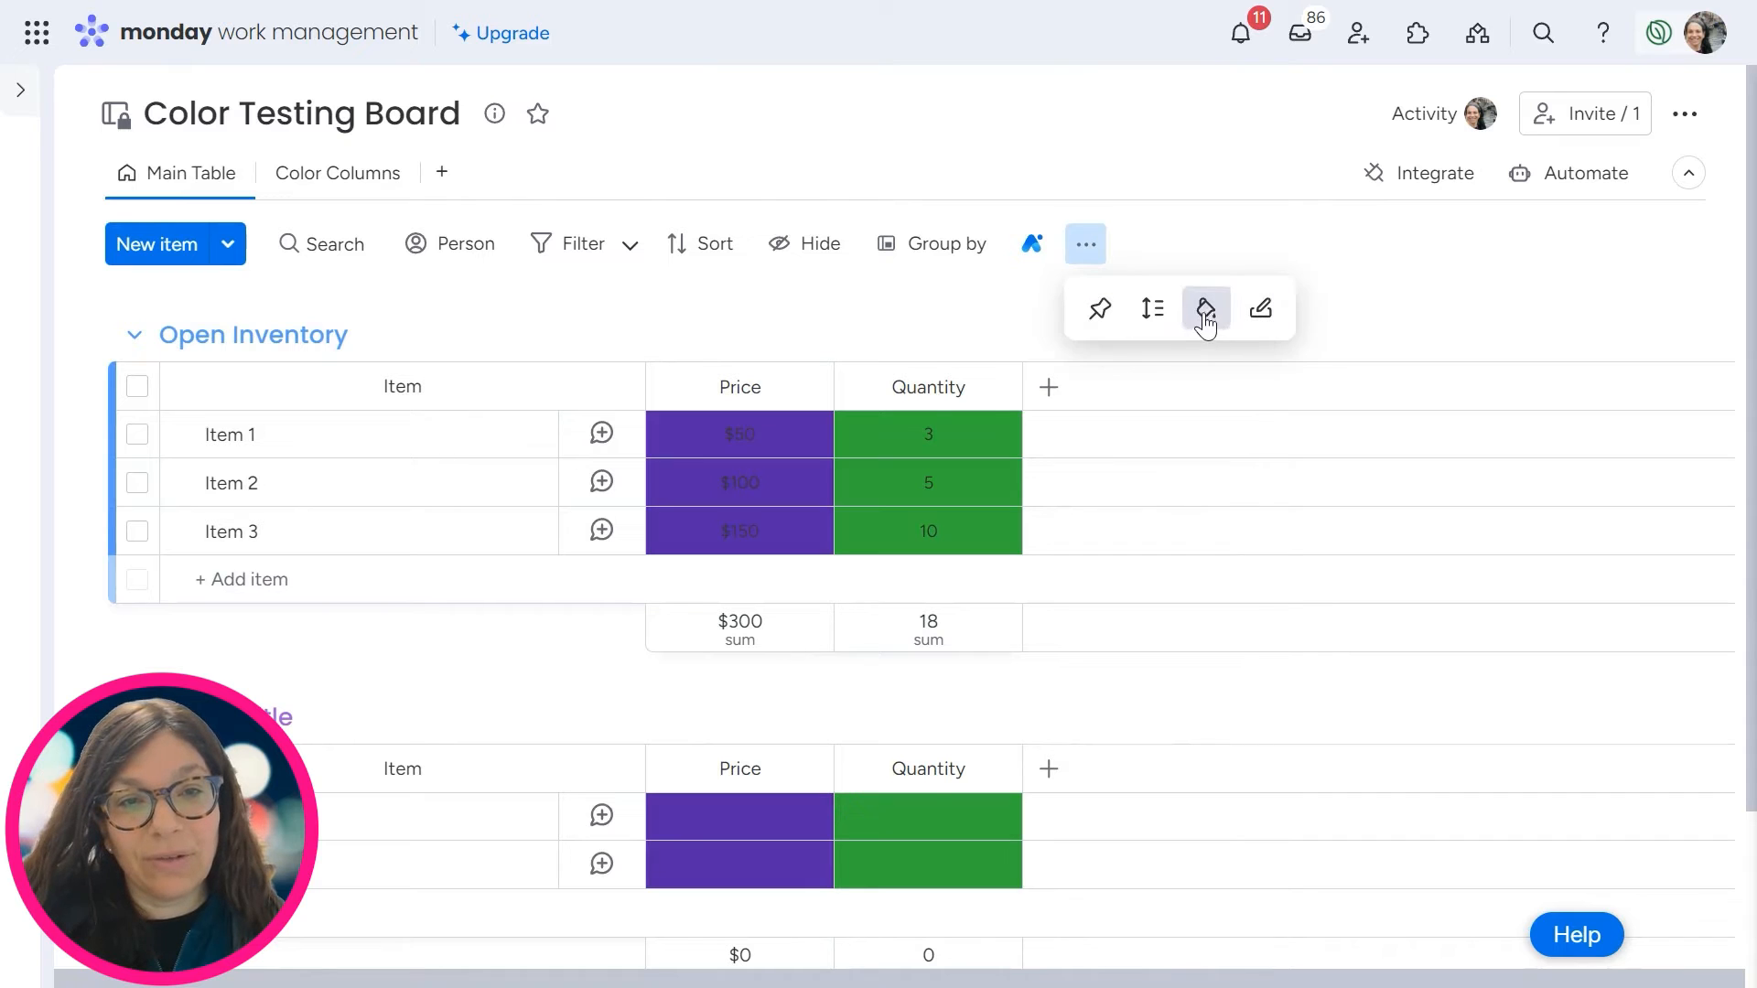
{"action": "left_click", "coordinate": [1211, 317]}
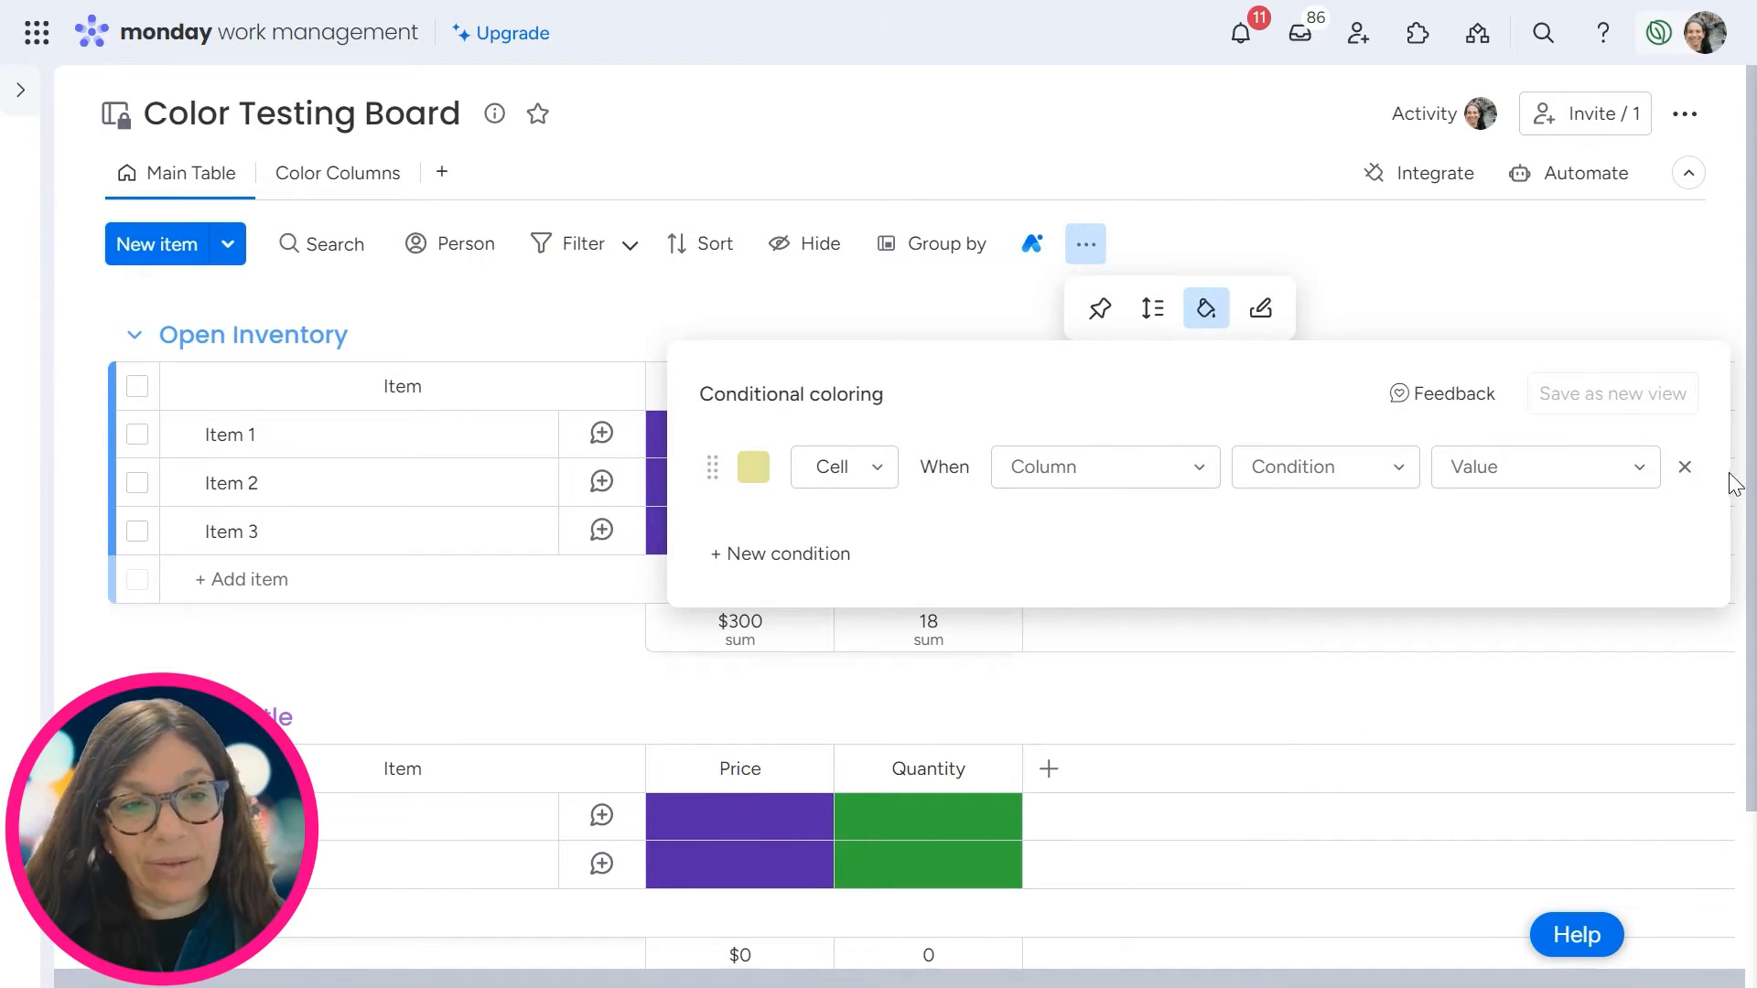
{"action": "left_click", "coordinate": [1689, 471]}
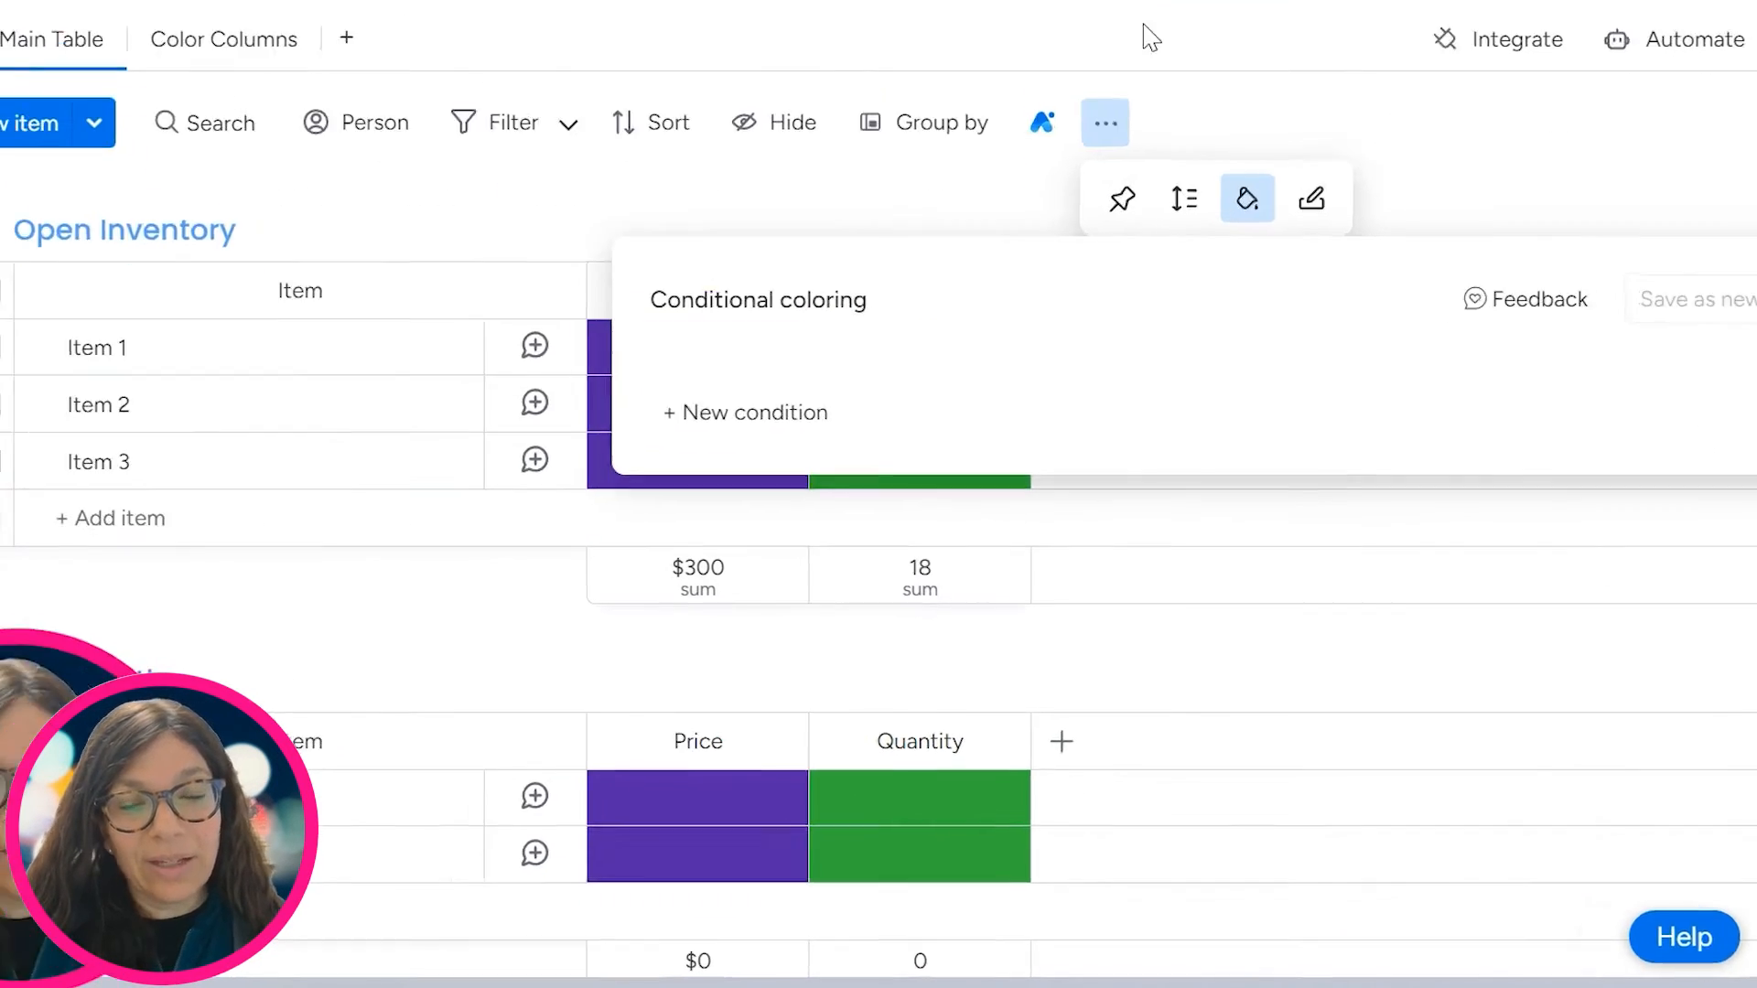
{"action": "left_click", "coordinate": [1118, 171]}
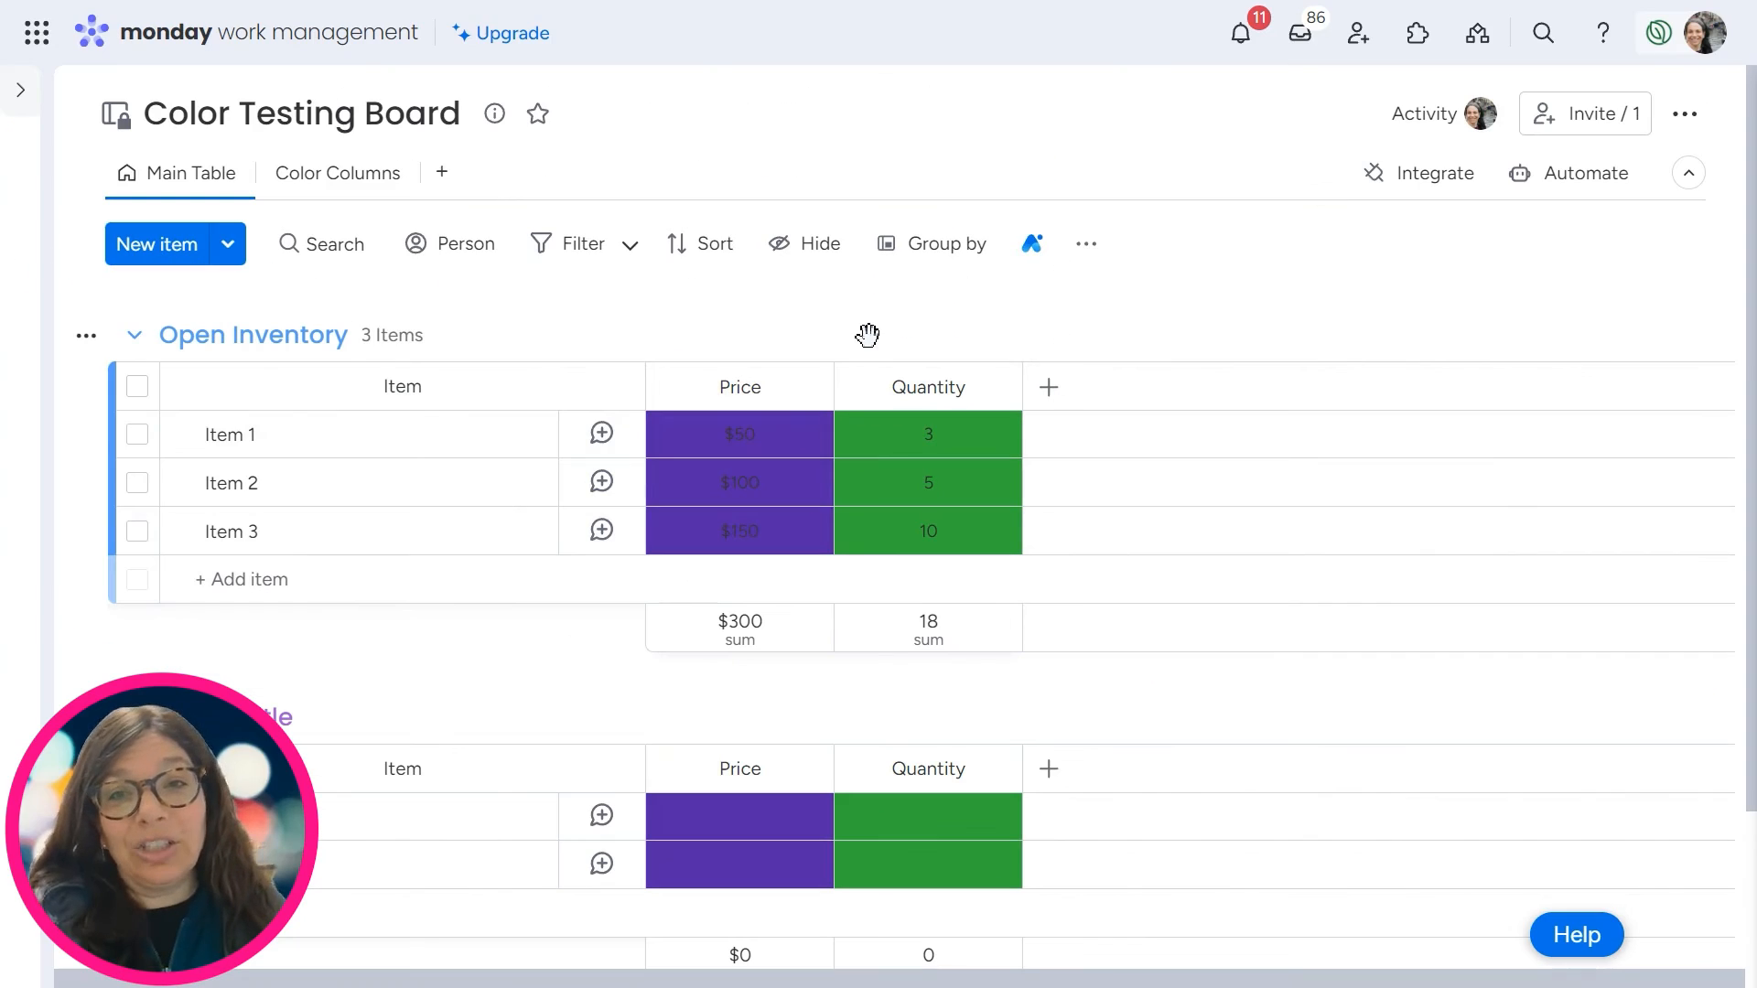
- Try to set the Price column's color to near-white (RGB 250, 250, 250) in the Color Columns view
{"action": "left_click", "coordinate": [309, 183]}
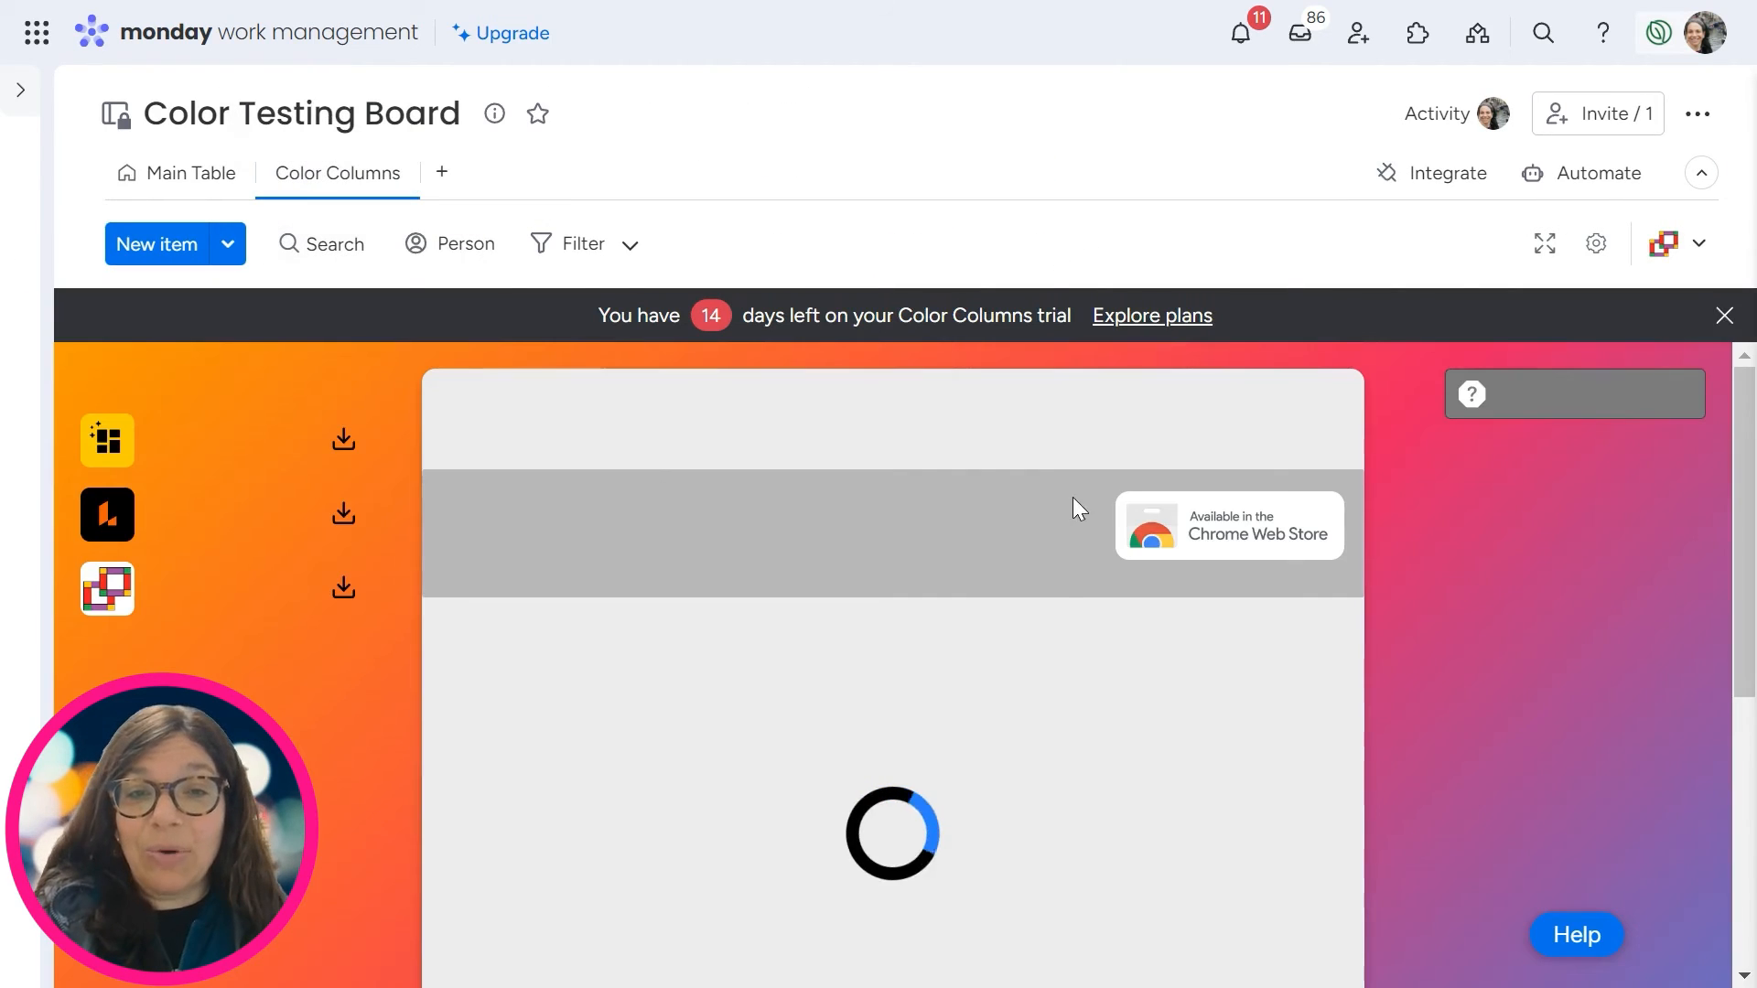
{"action": "scroll", "coordinate": [1053, 676], "scroll_direction": "down", "scroll_amount": 3}
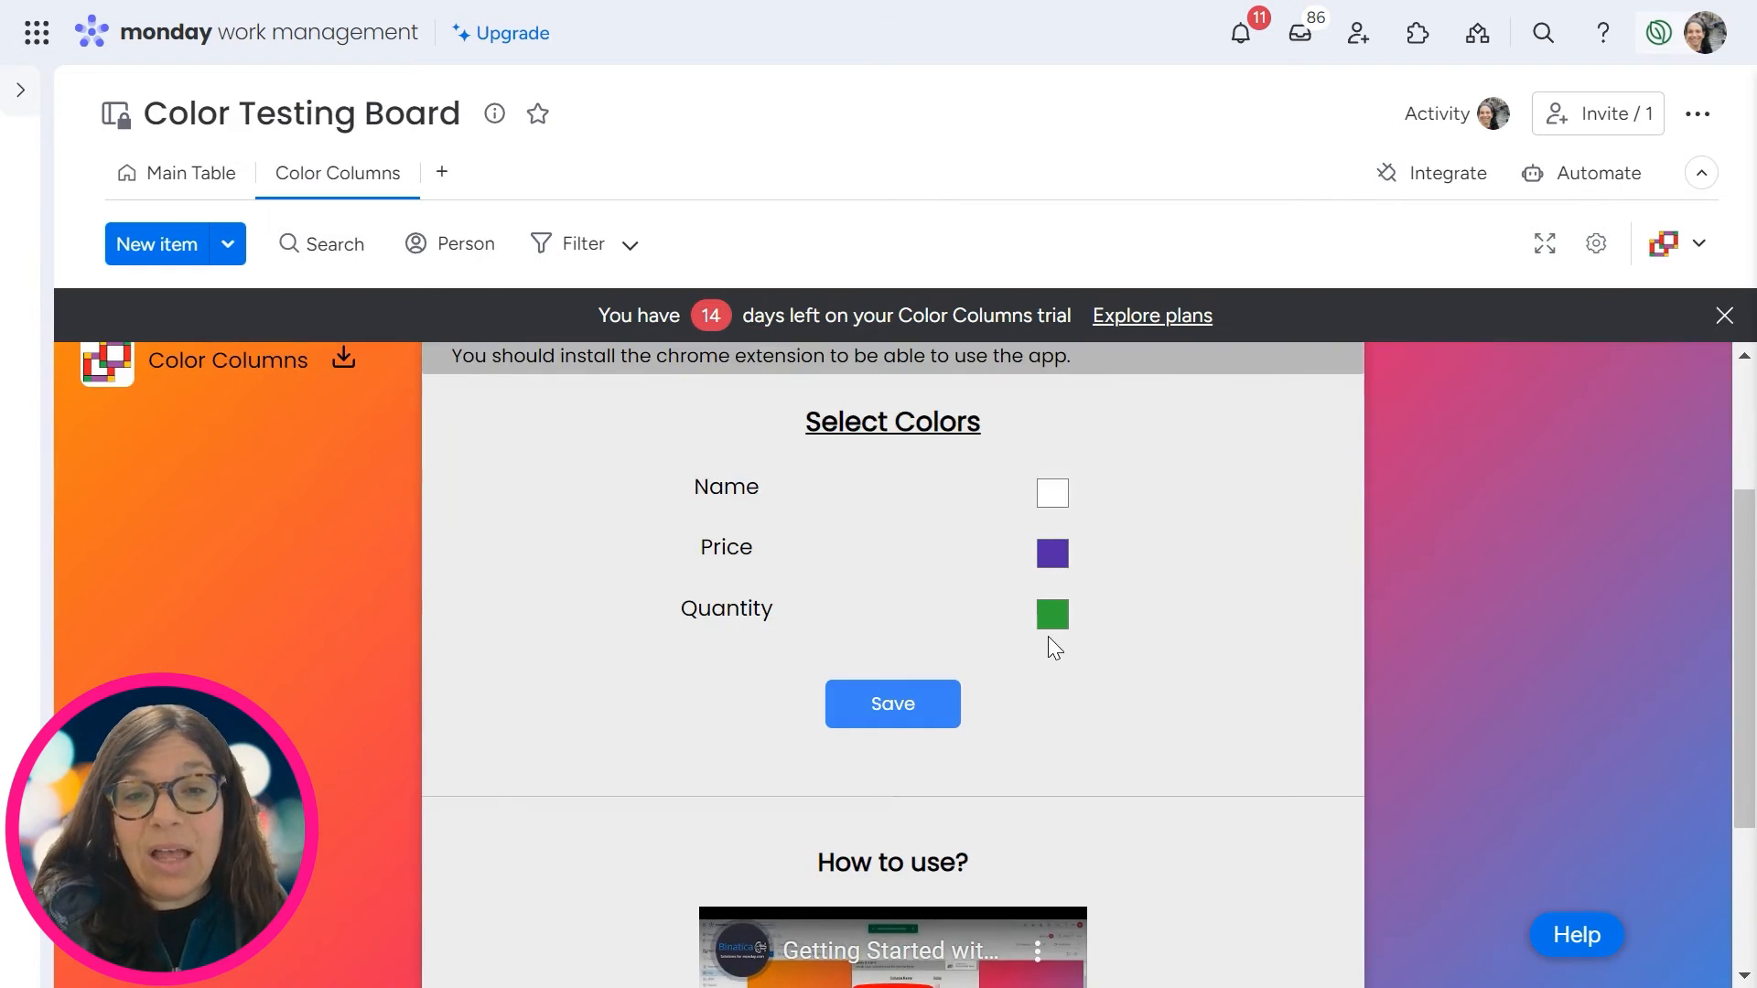
{"action": "scroll", "coordinate": [1054, 675], "scroll_direction": "up", "scroll_amount": 2}
{"action": "left_click", "coordinate": [1052, 703]}
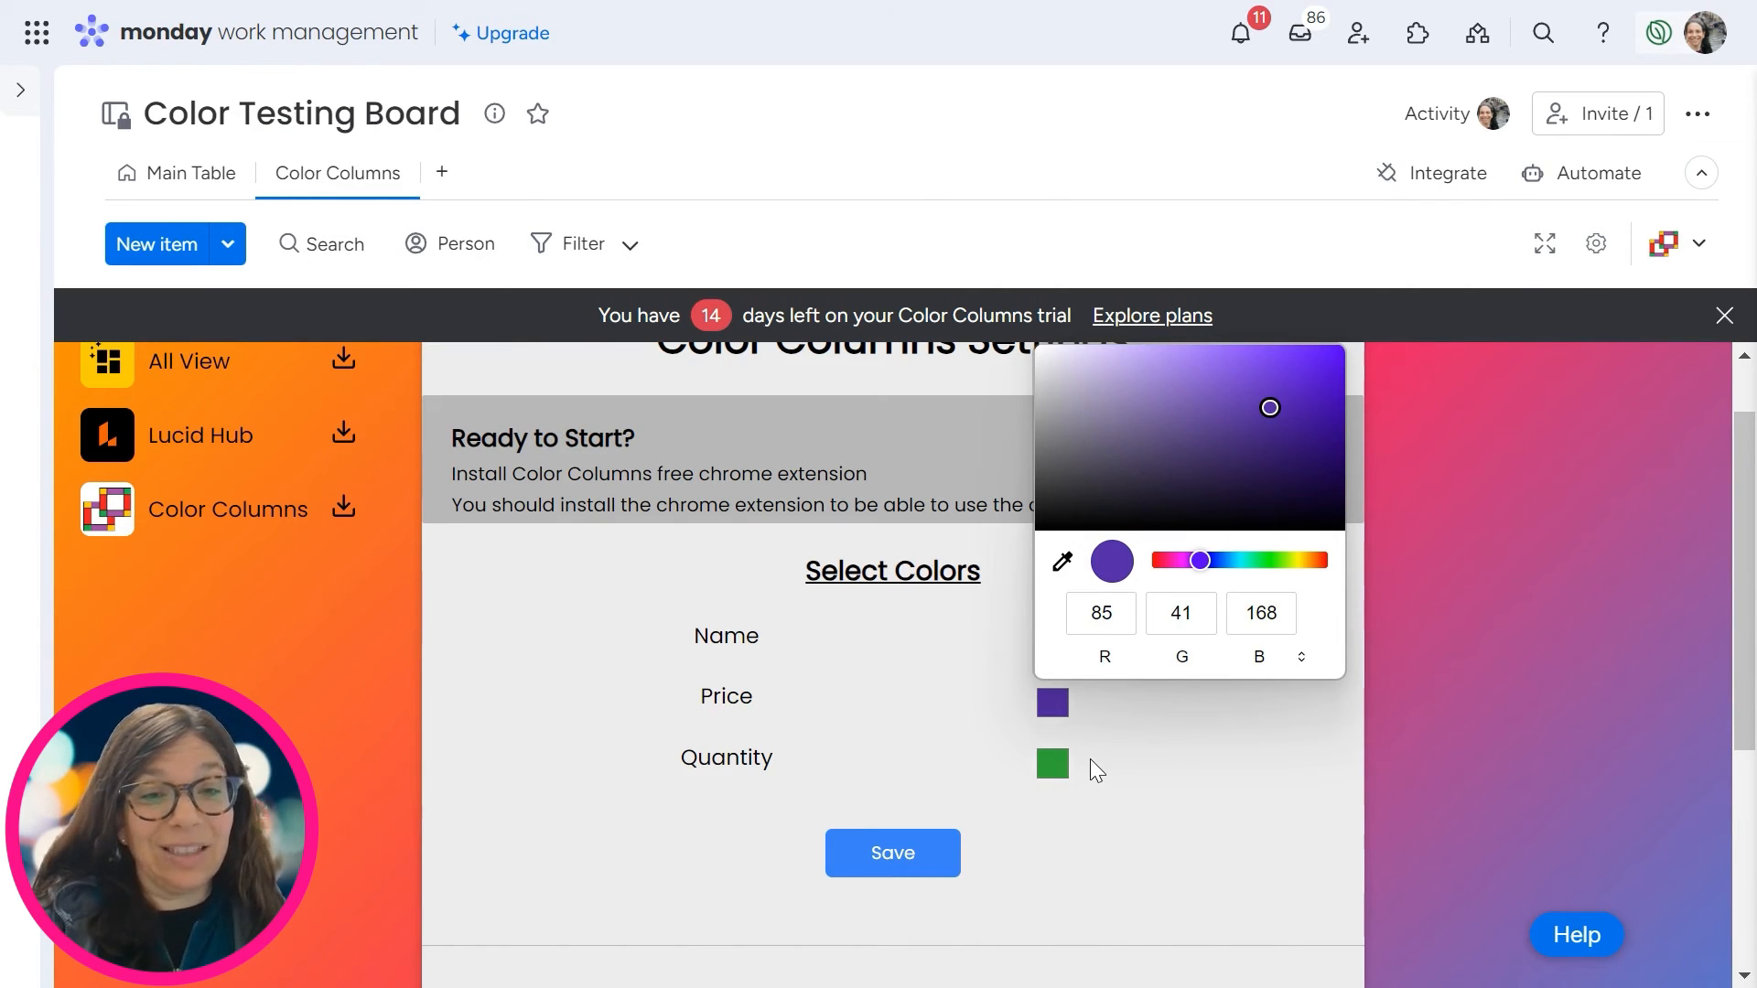
{"action": "left_click", "coordinate": [1065, 738]}
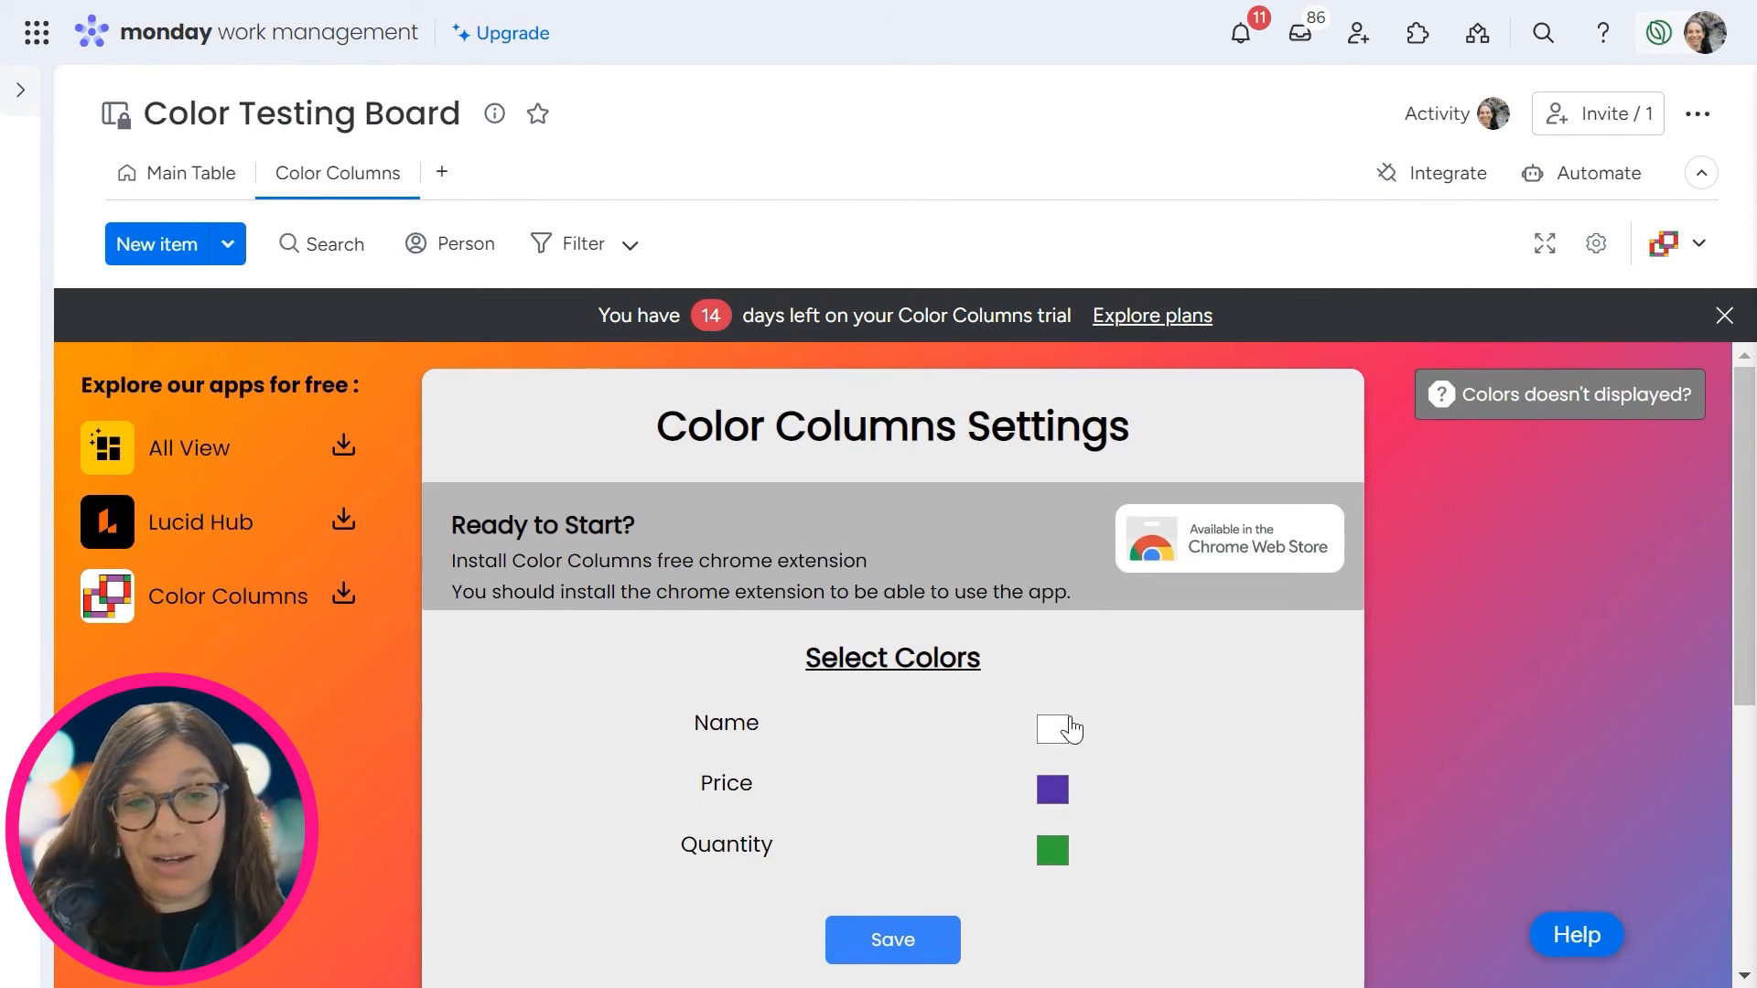
{"action": "left_click", "coordinate": [1065, 787]}
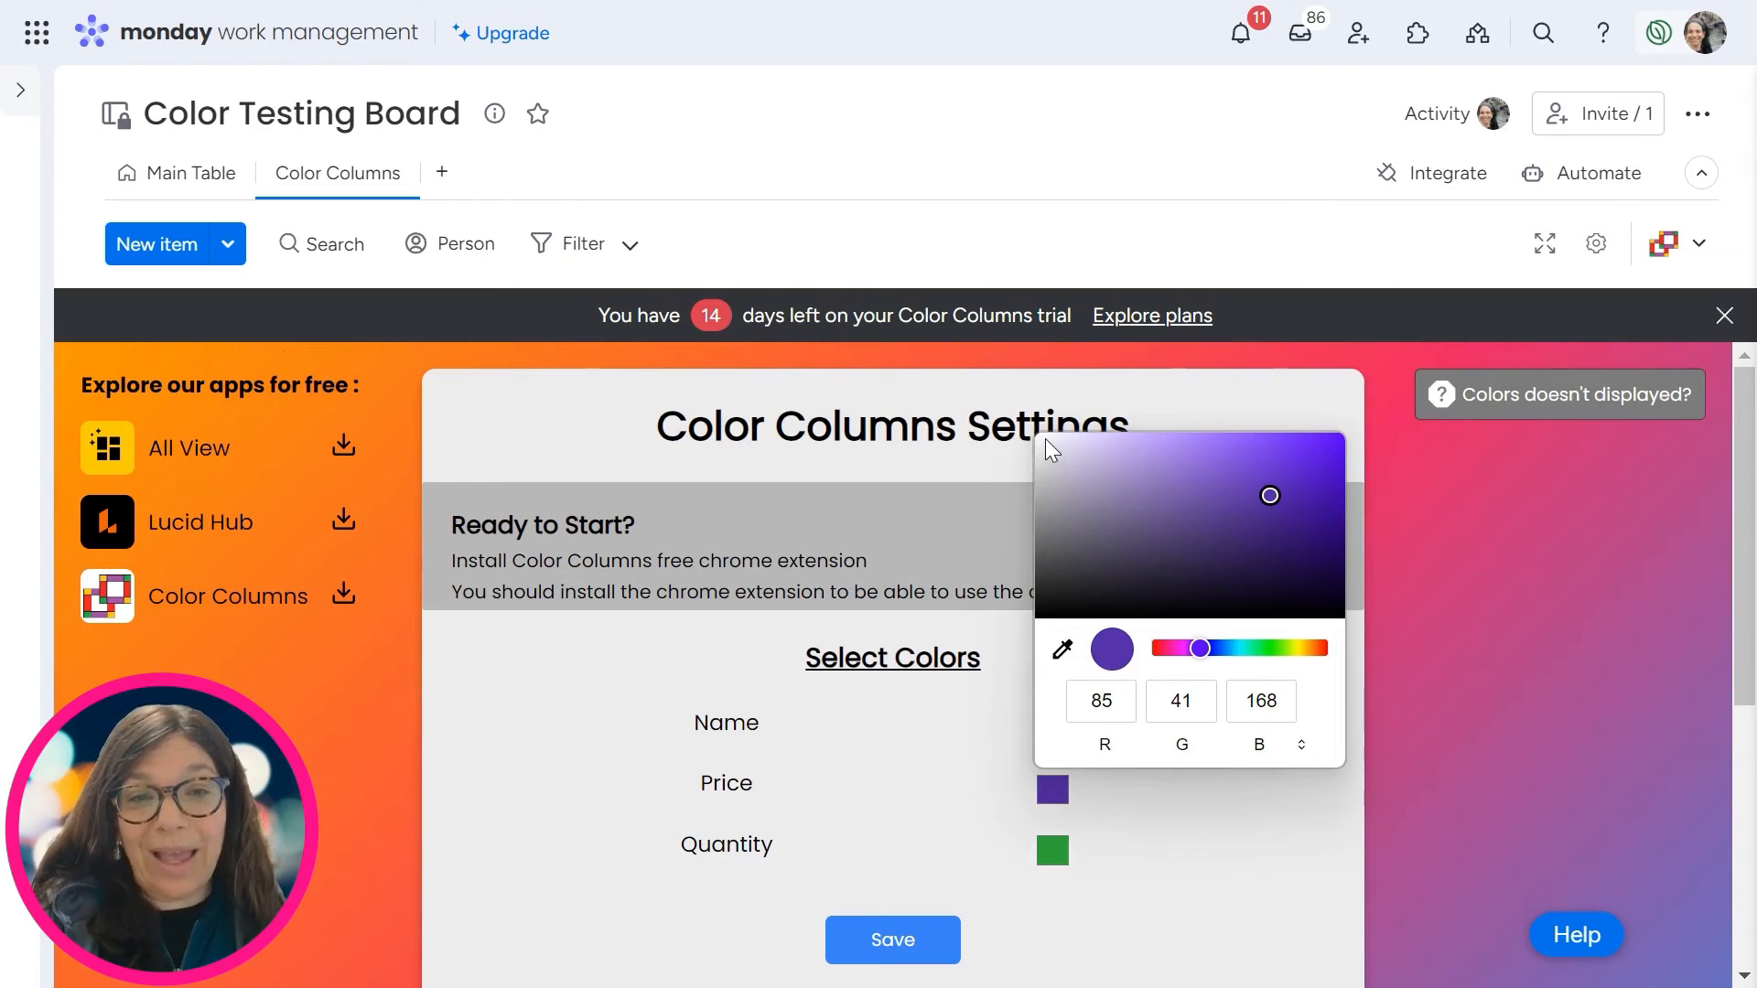
{"action": "left_click", "coordinate": [1045, 440]}
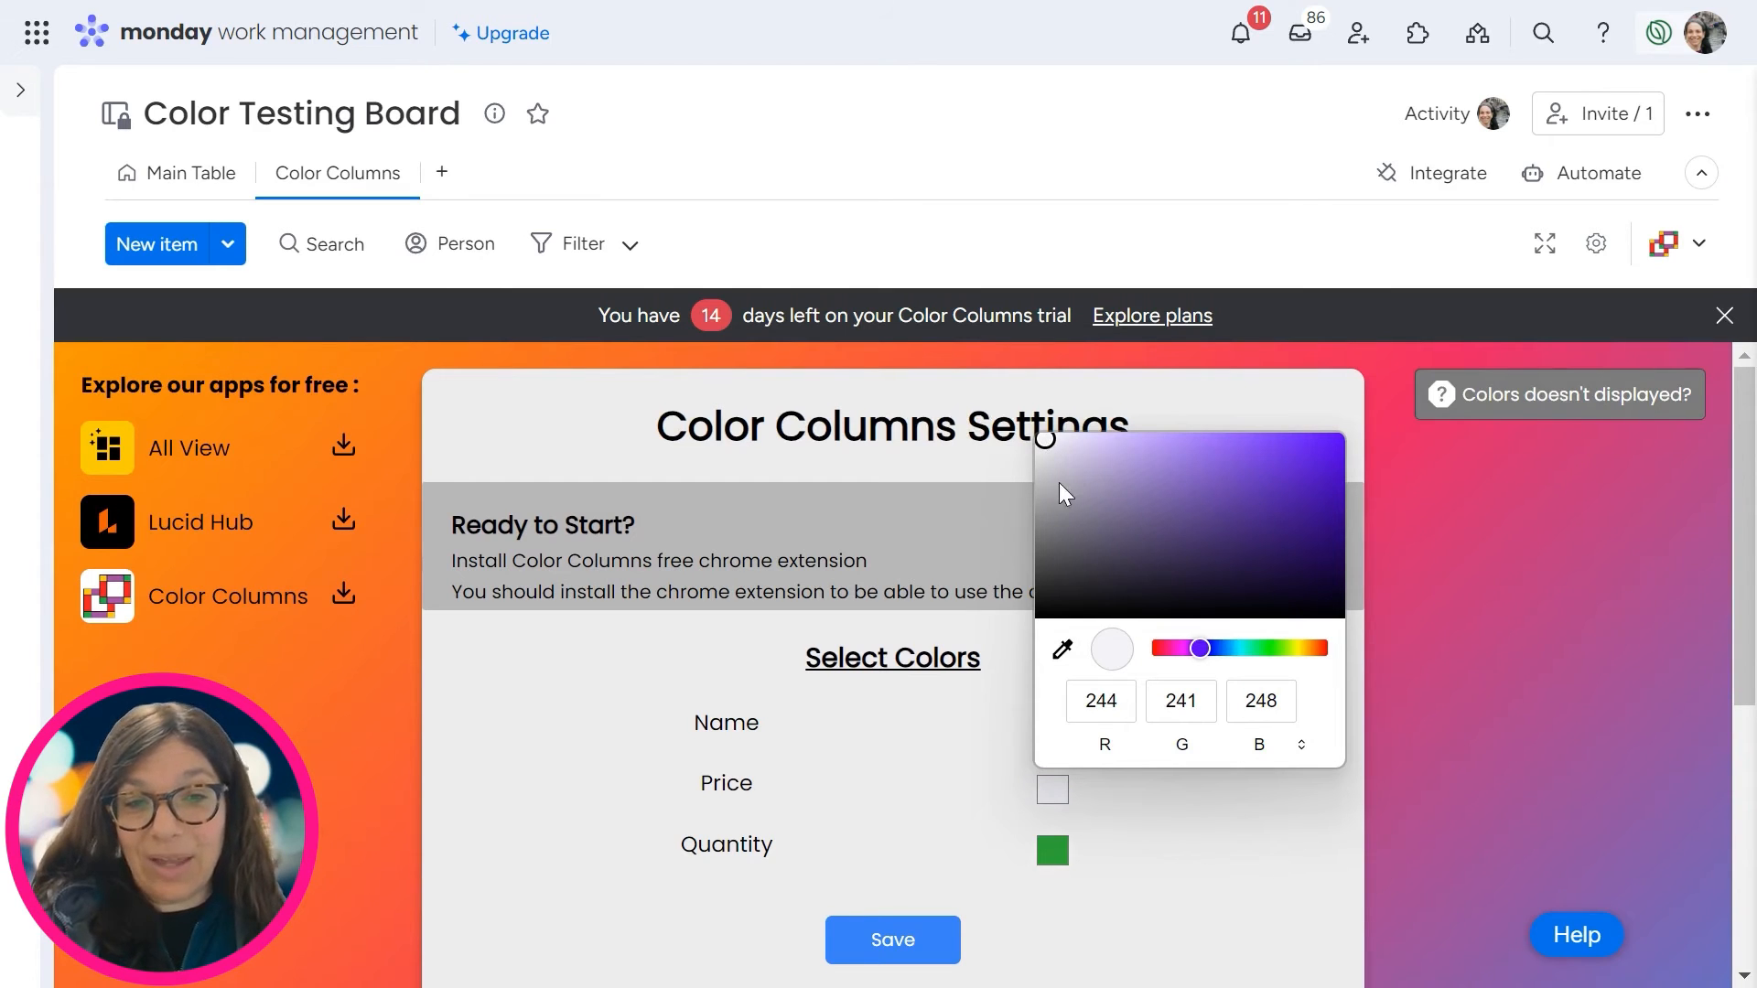
{"action": "left_click", "coordinate": [1039, 437]}
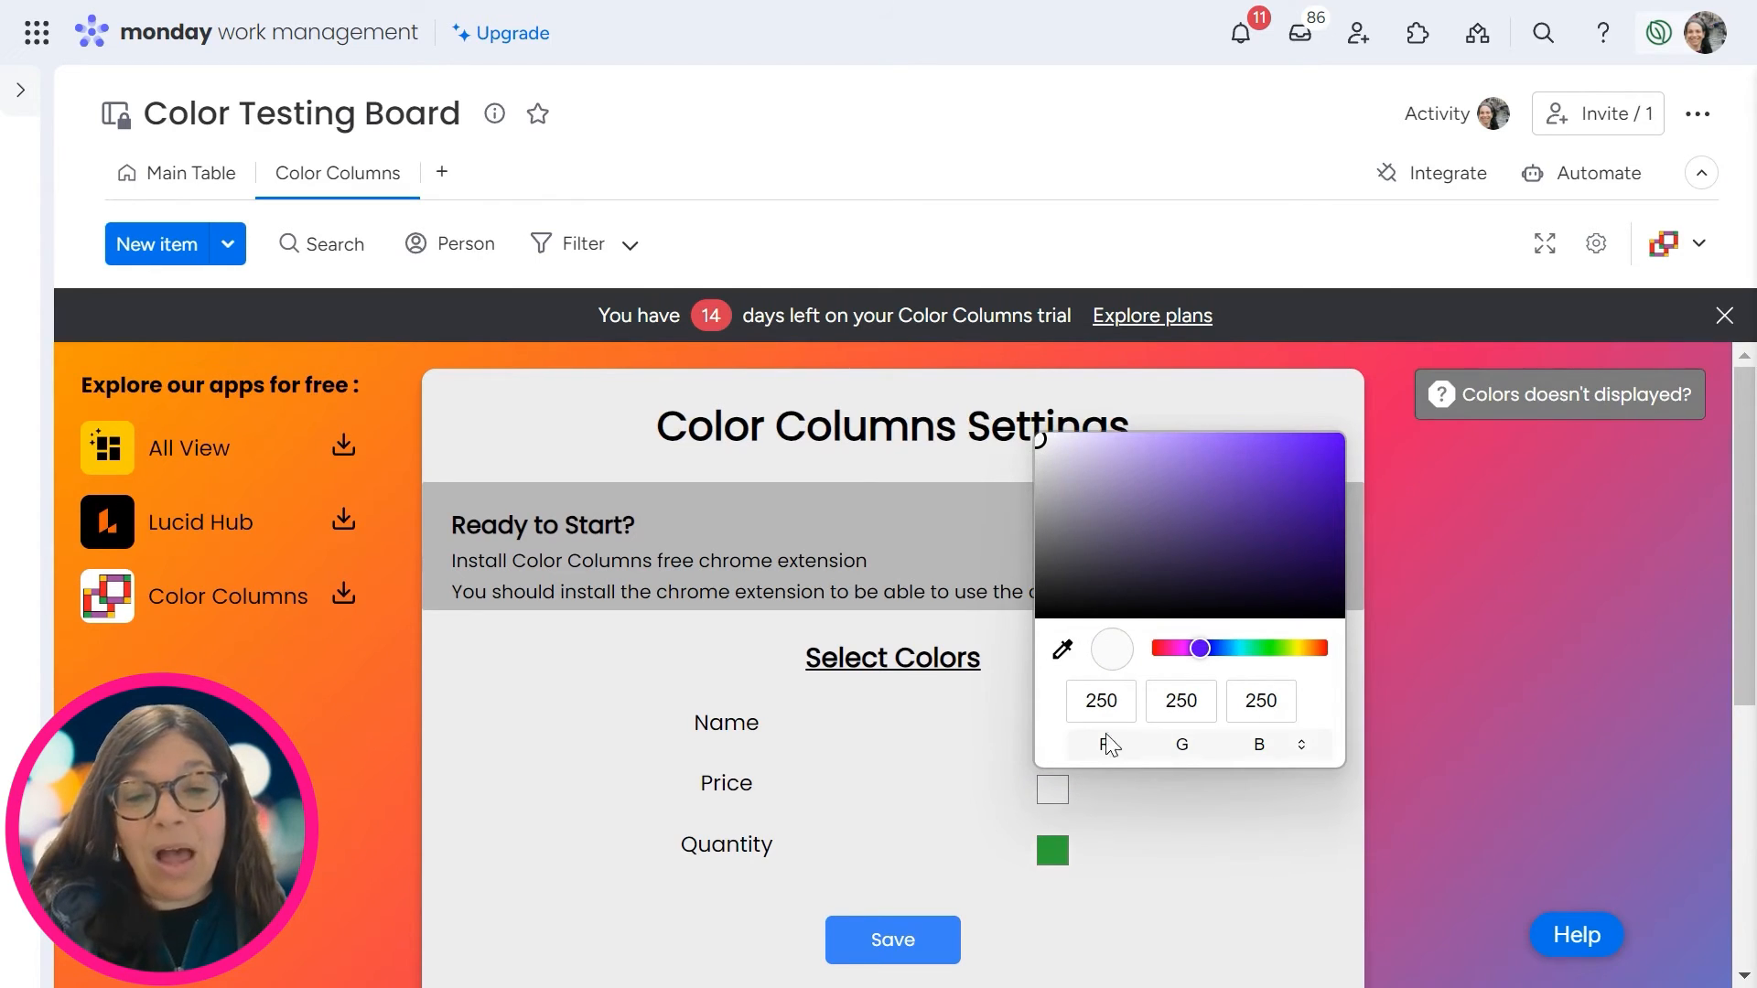
{"action": "left_click", "coordinate": [1202, 806]}
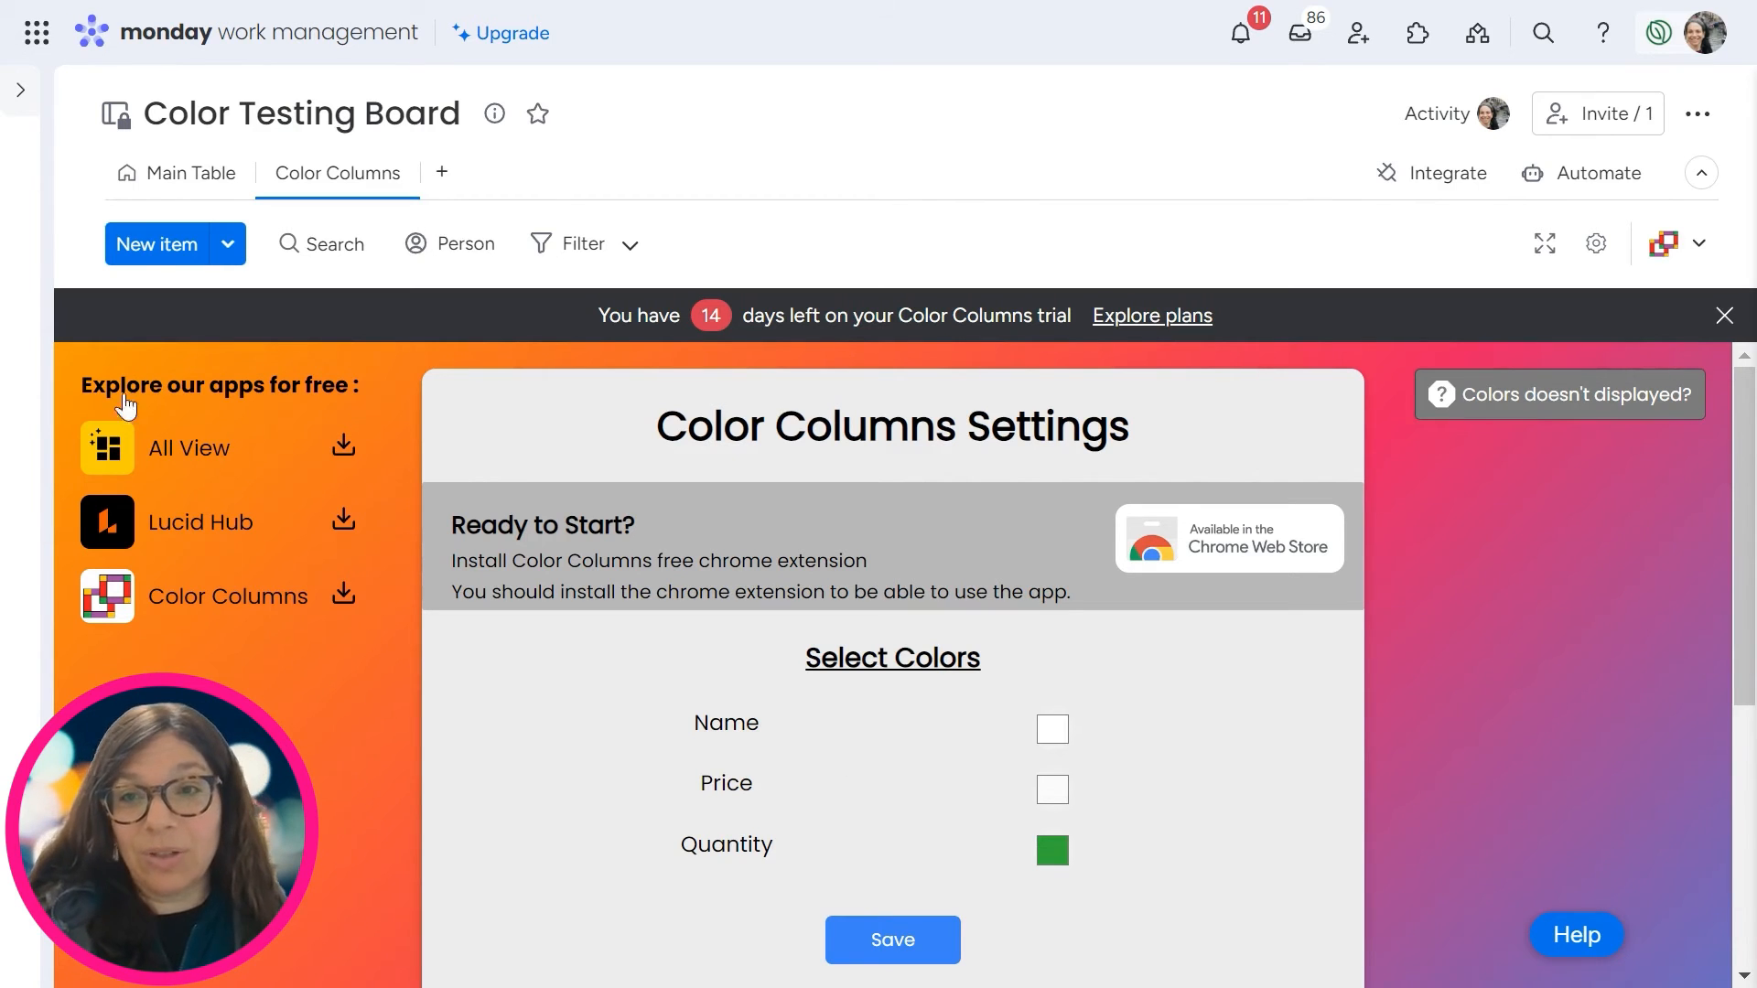
- Return to the Main Table view and review its conditional coloring settings, closing them without adding a rule
{"action": "left_click", "coordinate": [119, 176]}
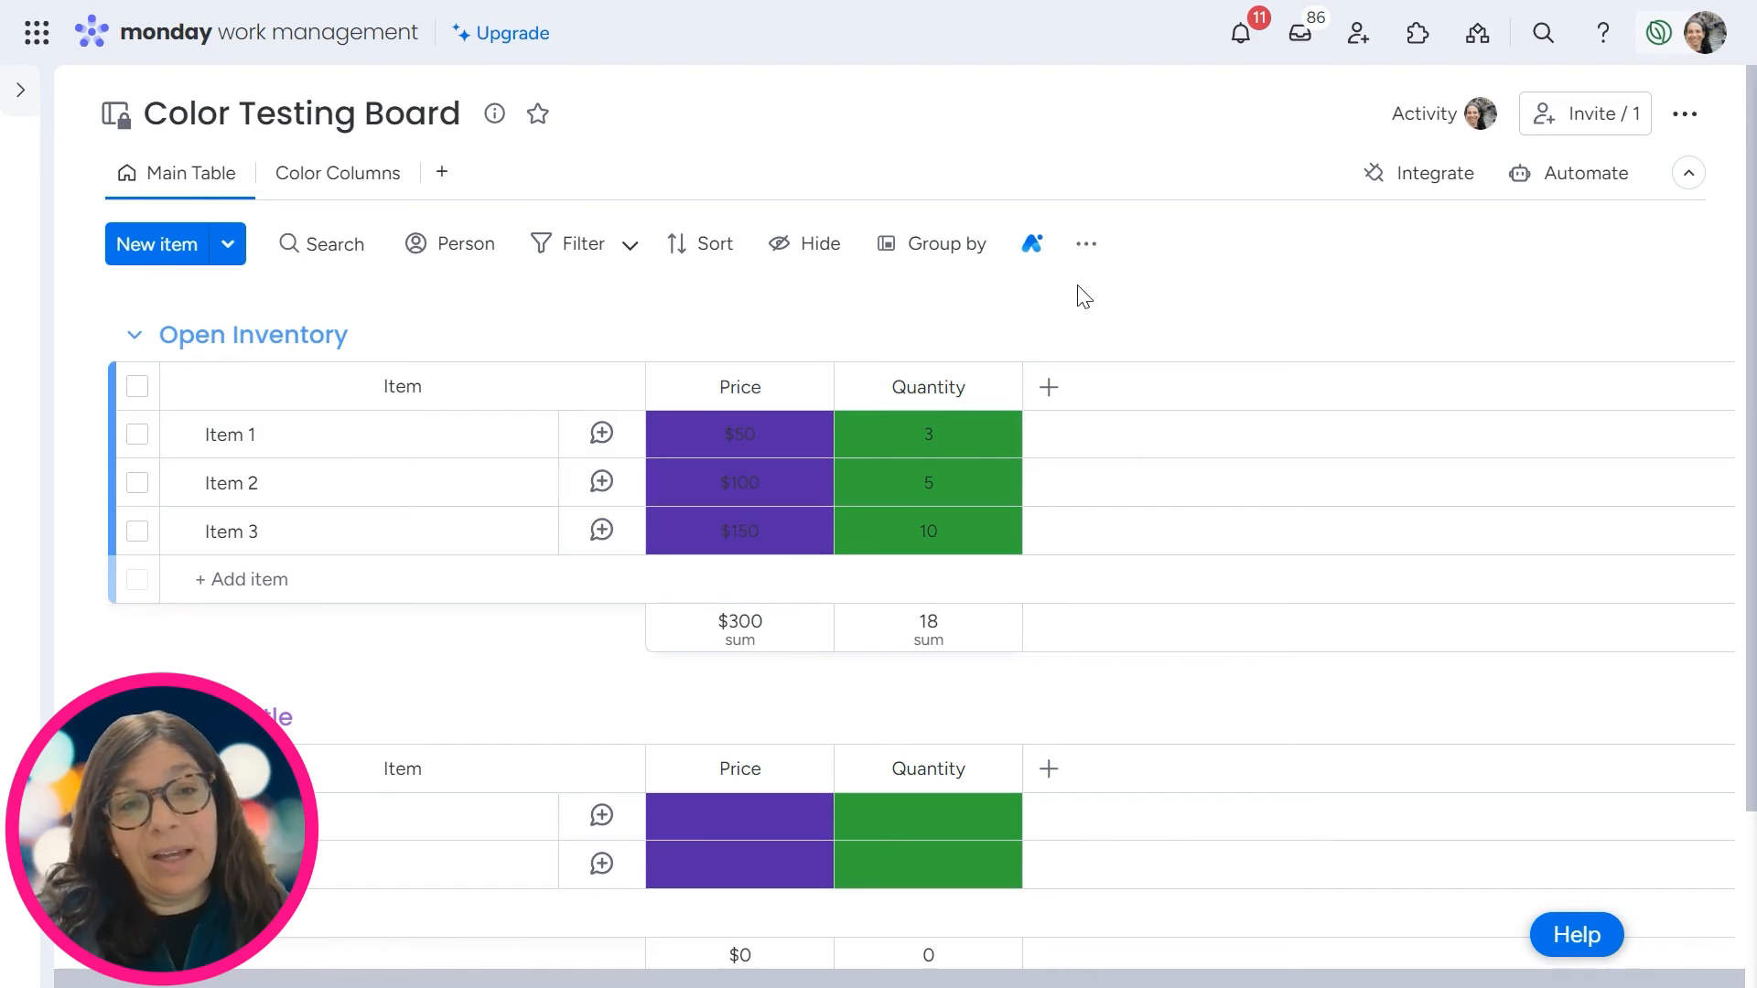
{"action": "left_click", "coordinate": [1093, 255]}
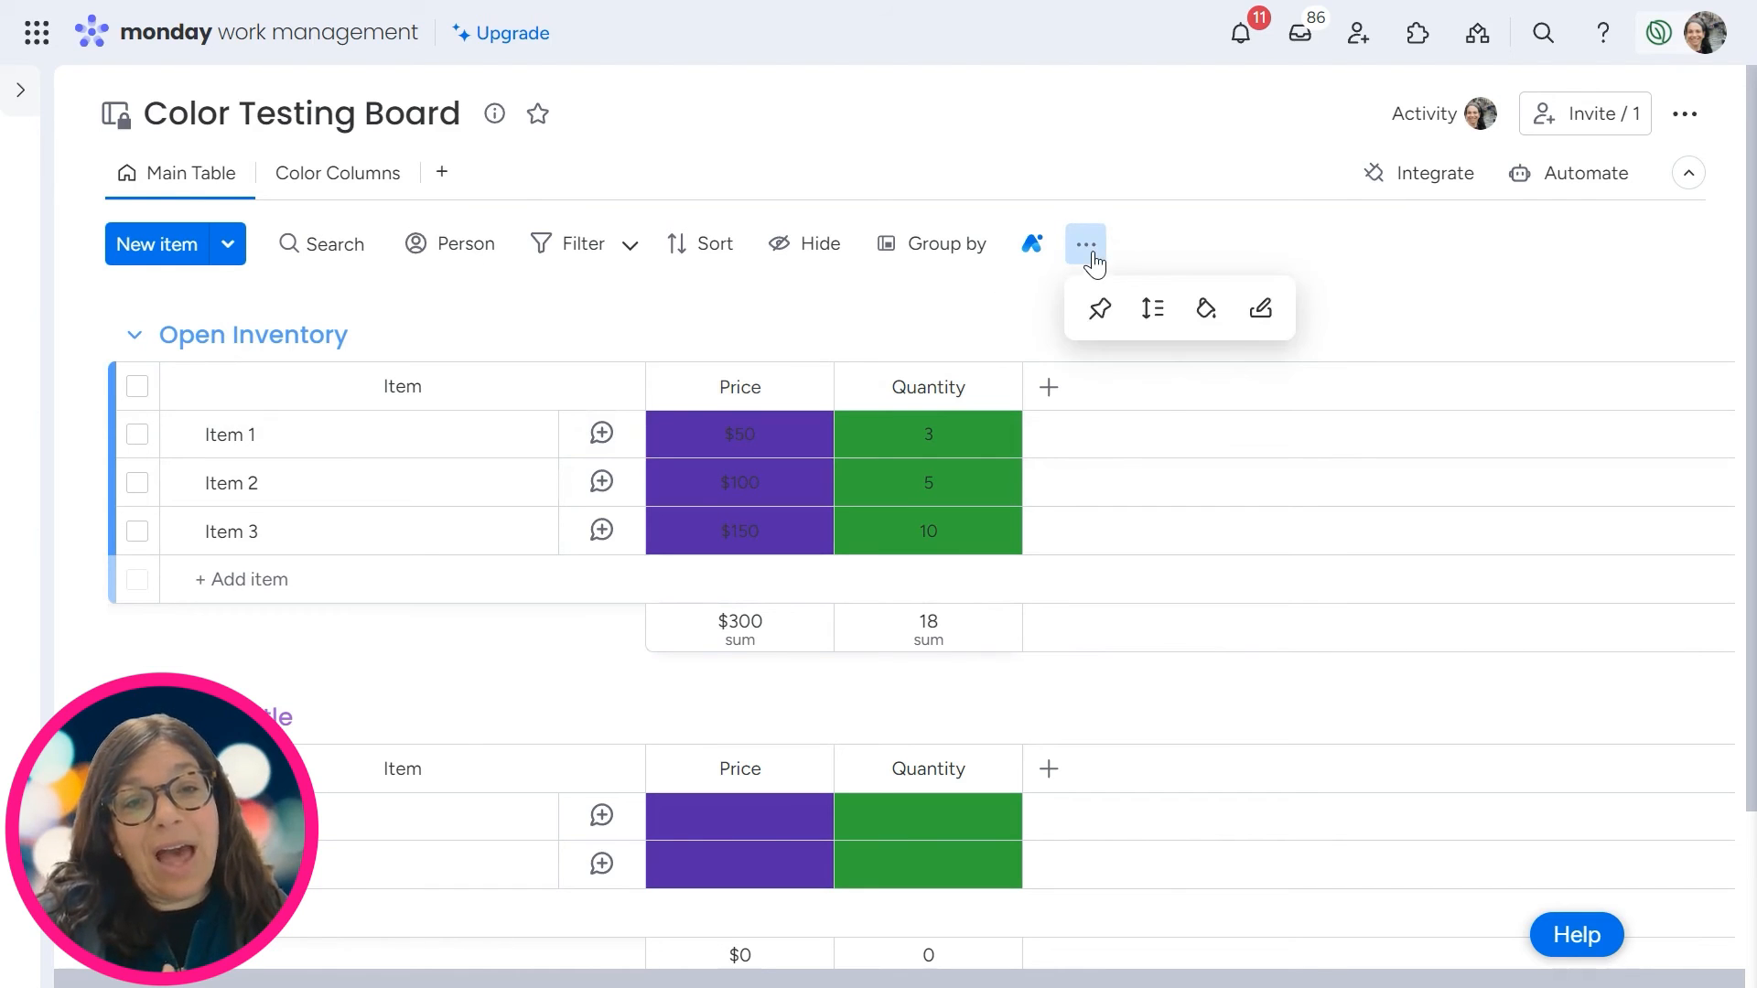
{"action": "left_click", "coordinate": [1211, 315]}
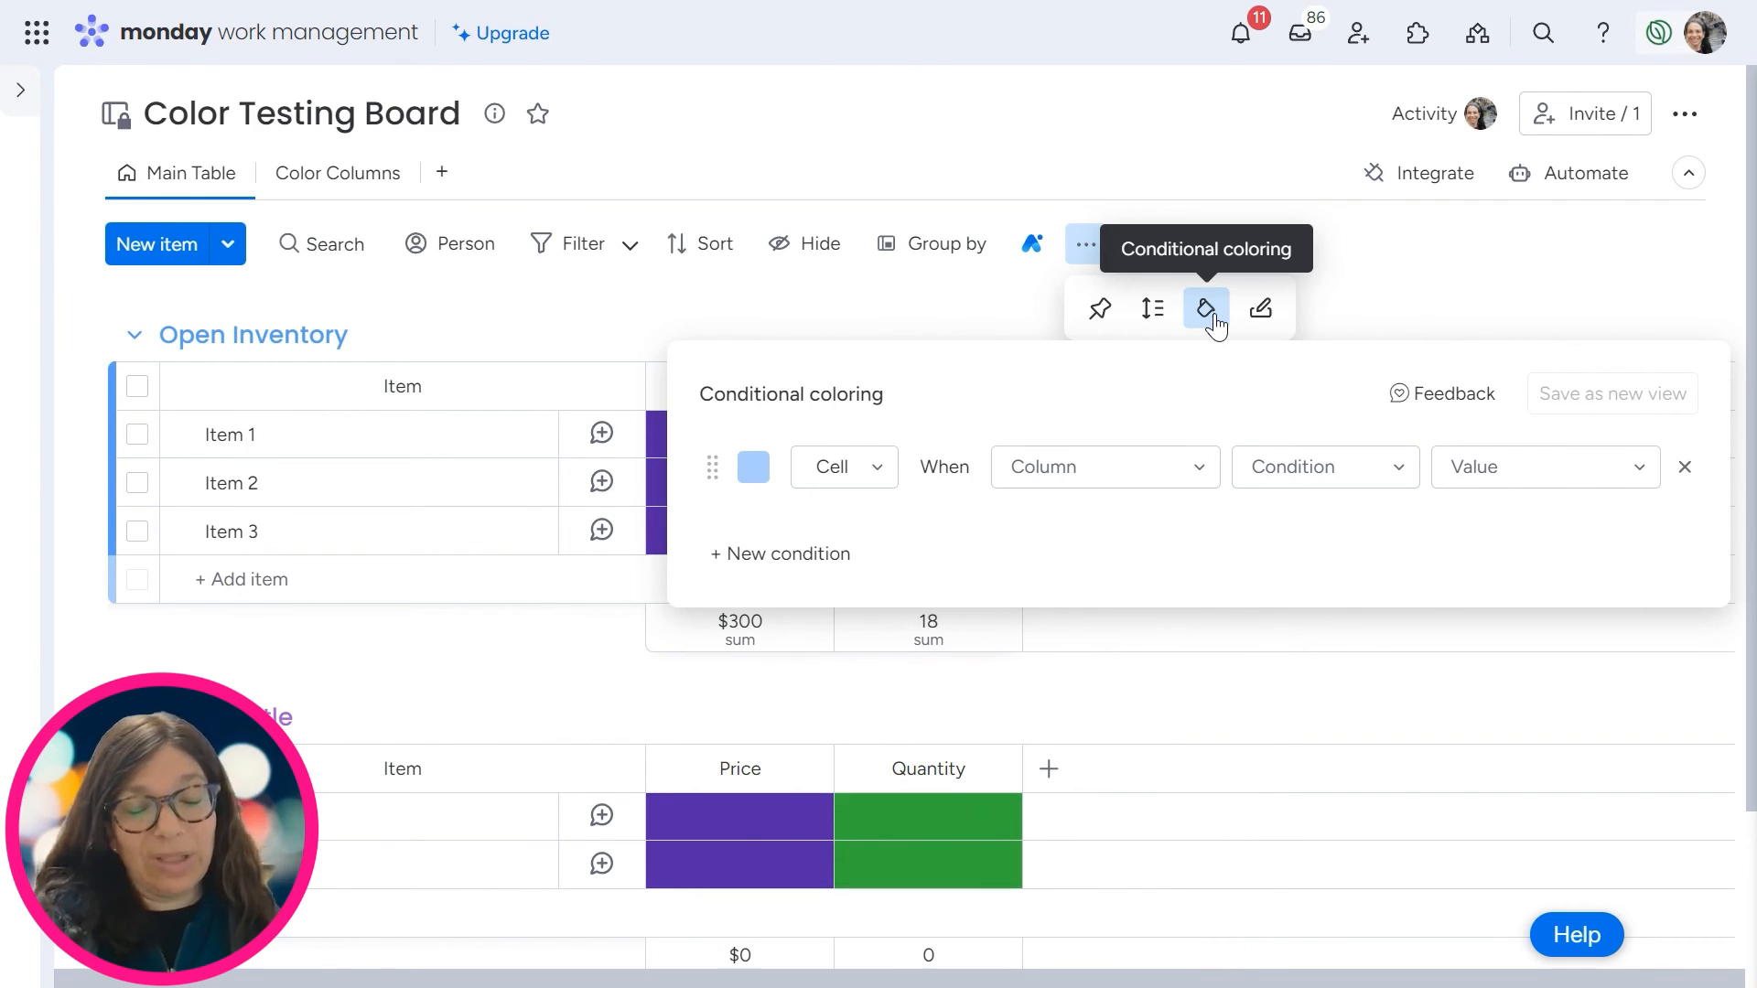
{"action": "left_click", "coordinate": [907, 299]}
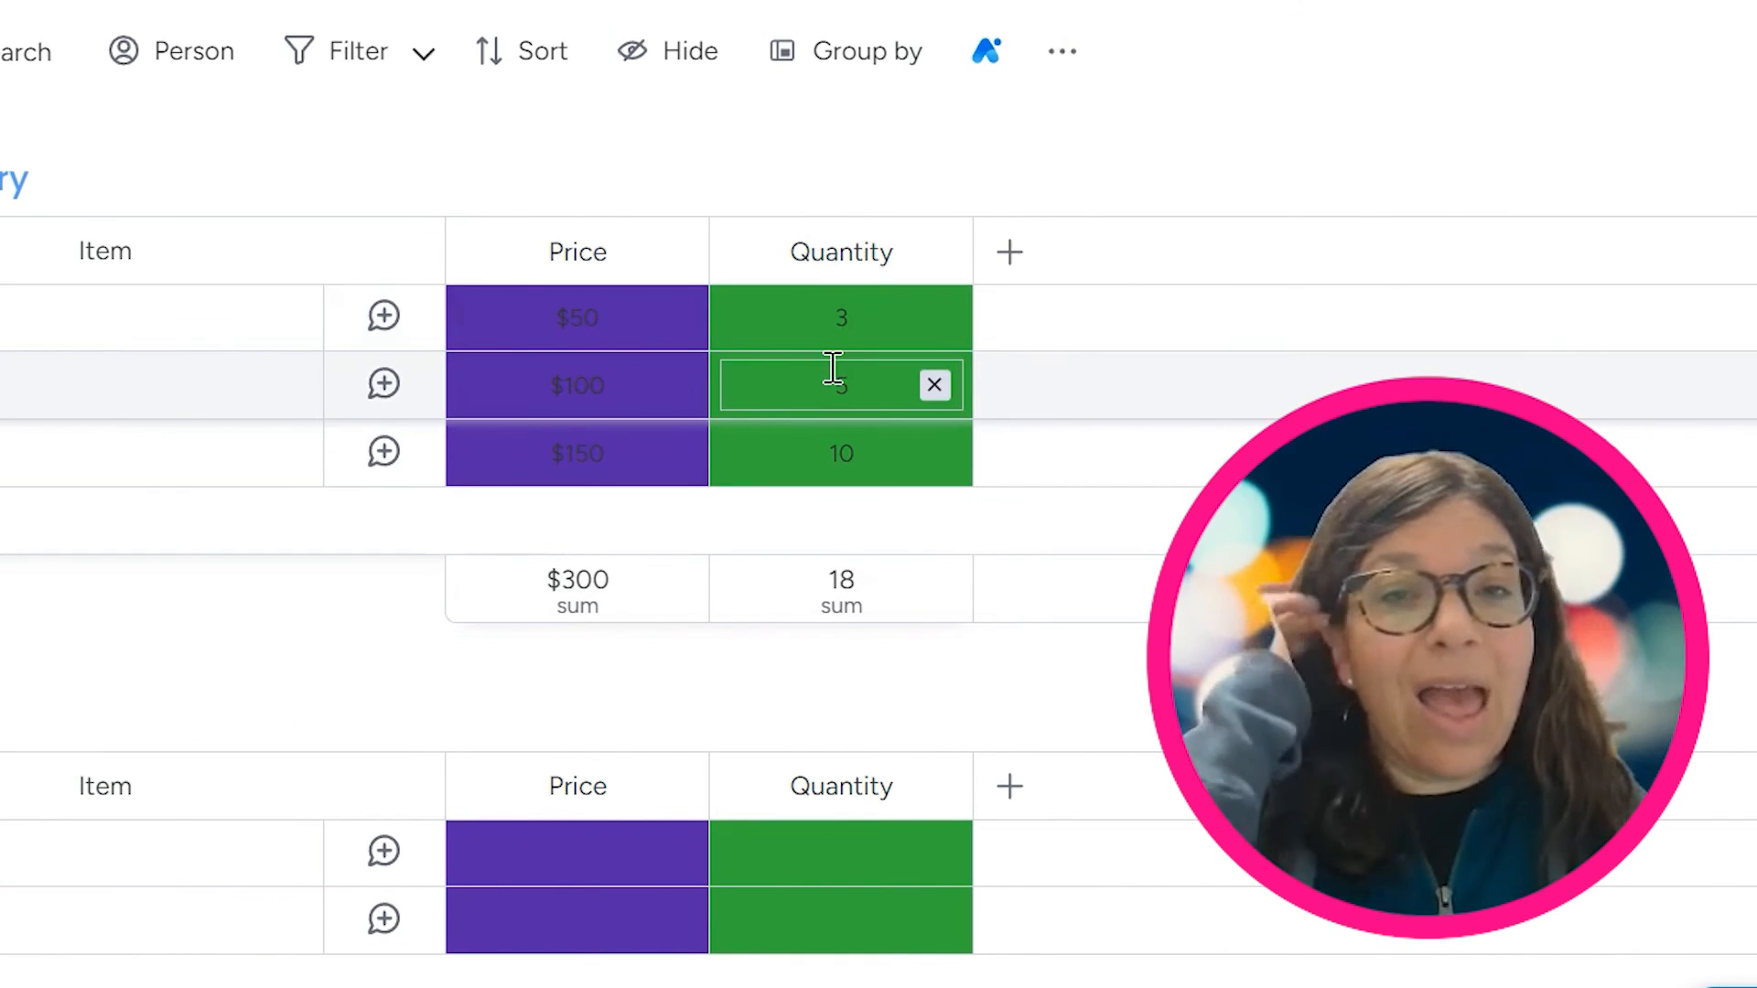